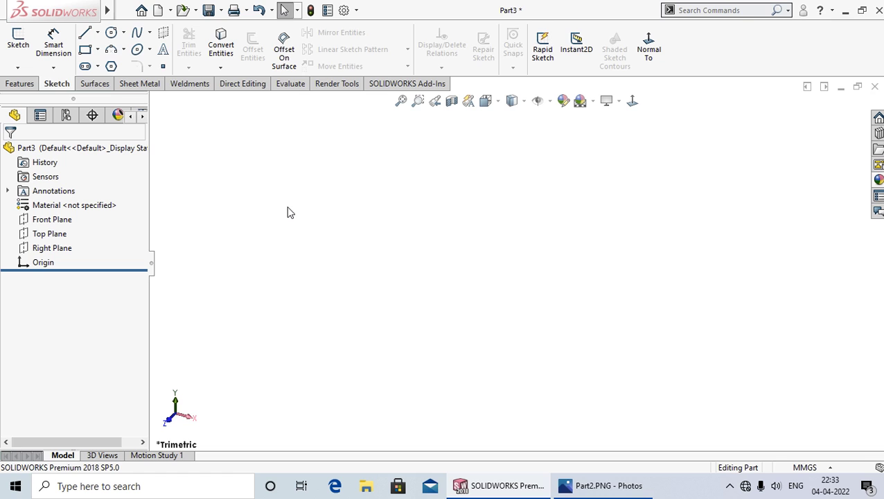
- Open a new sketch on the Top Plane and glance at the plate reference image in Photos
left_click(50, 234)
right_click(49, 234)
left_click(68, 214)
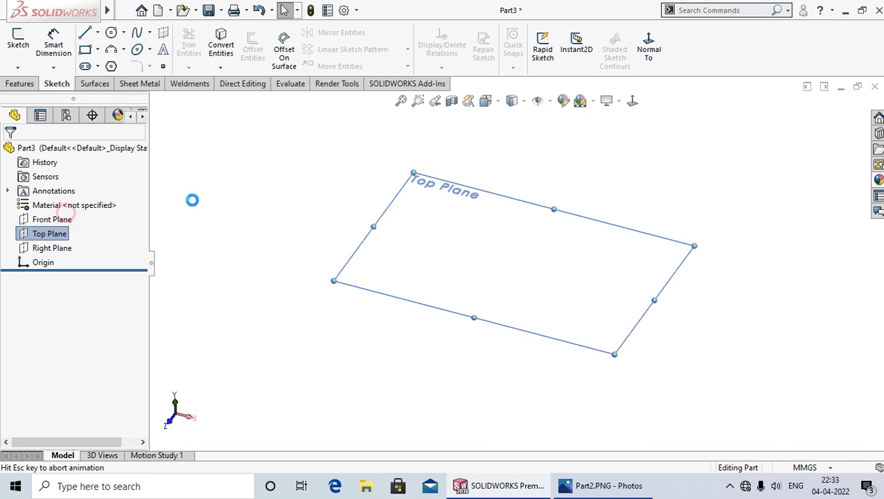
left_click(245, 189)
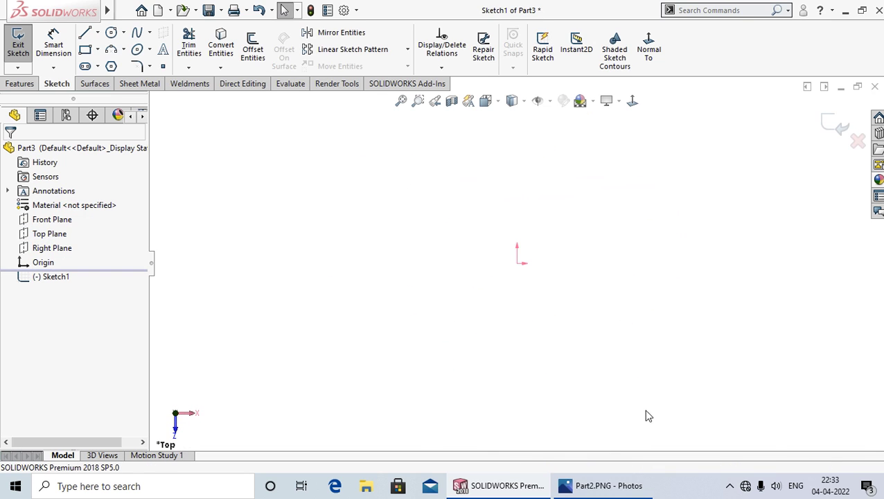
left_click(602, 486)
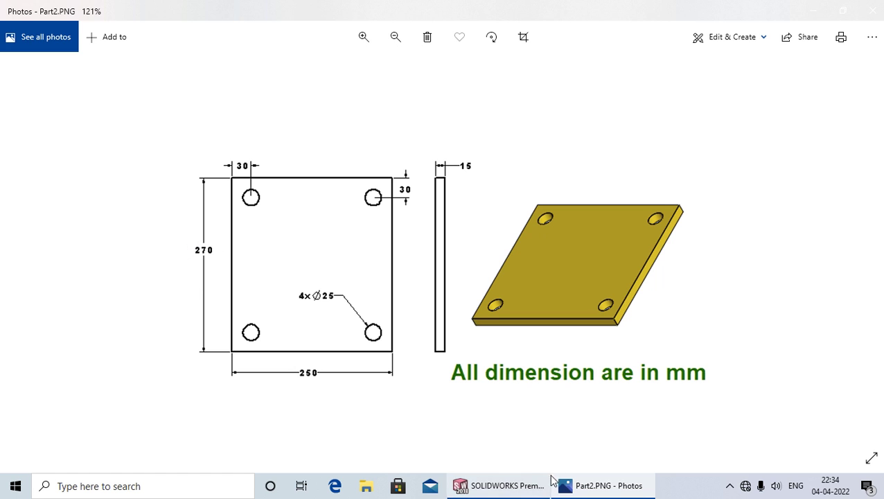
left_click(518, 488)
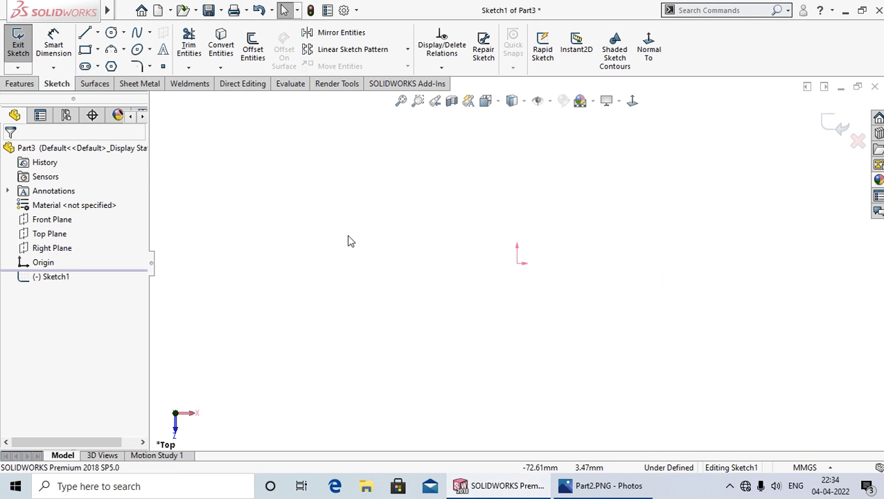
- Draw a corner rectangle starting at the sketch origin
left_click(97, 49)
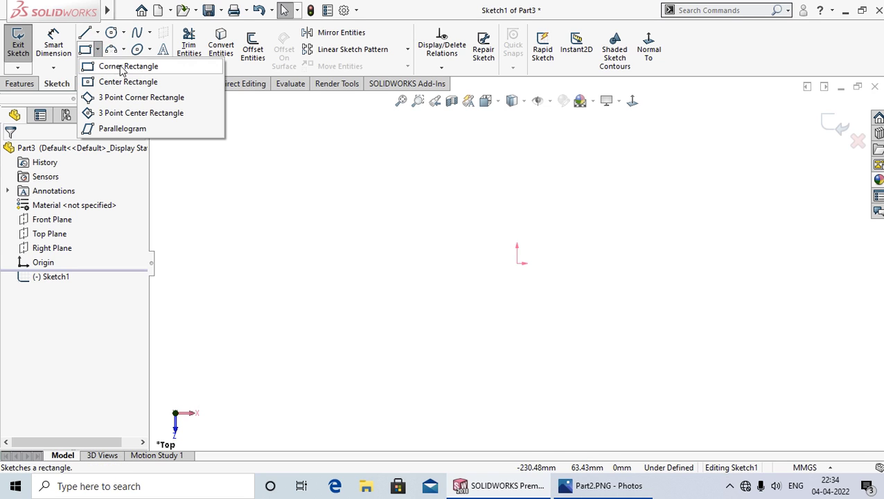
left_click(119, 67)
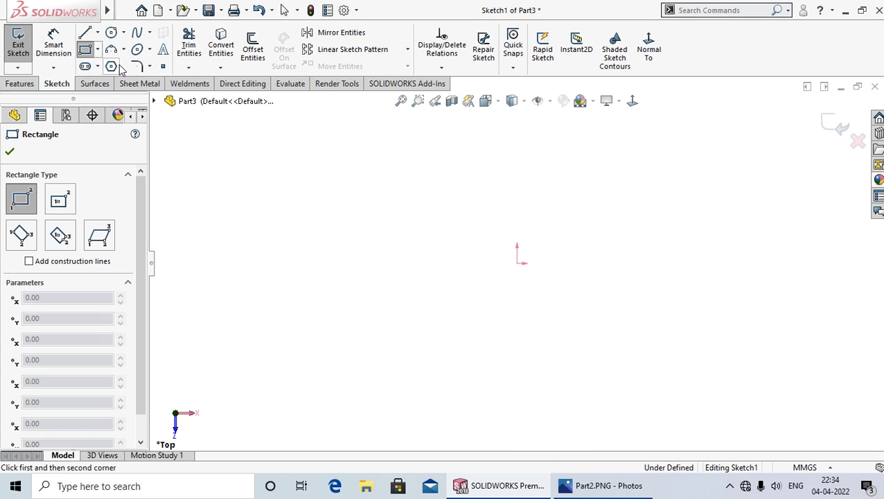
left_click(516, 263)
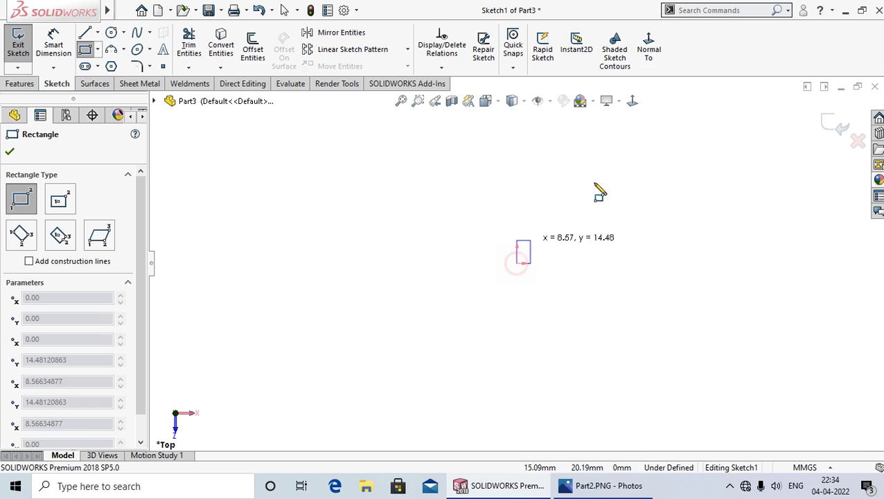
left_click(630, 131)
right_click(631, 133)
left_click(664, 141)
scroll(617, 252, "up", 3)
scroll(617, 249, "down", 1)
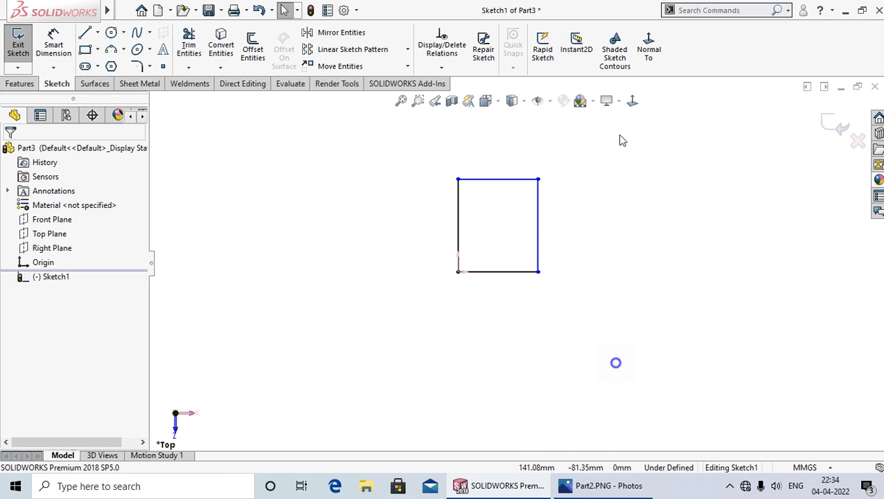
- Dimension the rectangle's bottom edge to 250 mm and its left edge to 270 mm
right_click_drag(615, 363, 513, 282)
left_click(518, 276)
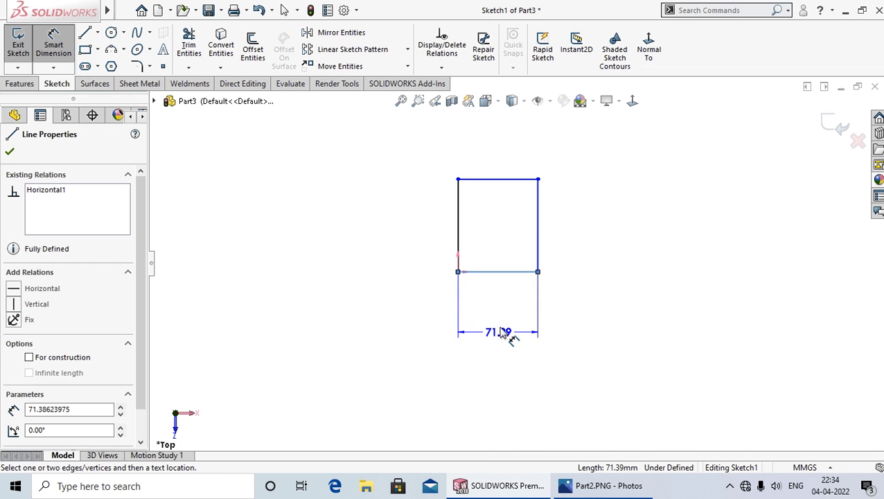
left_click(502, 326)
type("25")
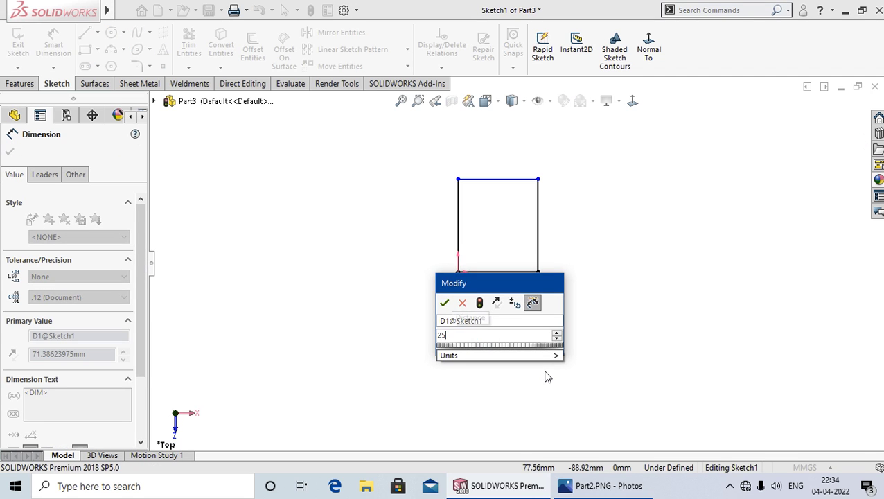
type("0")
key("Return")
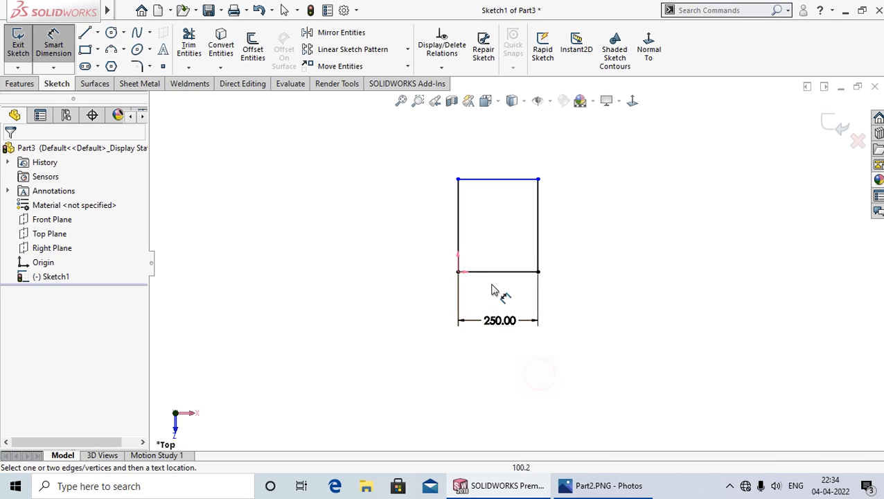
left_click(460, 246)
left_click(382, 235)
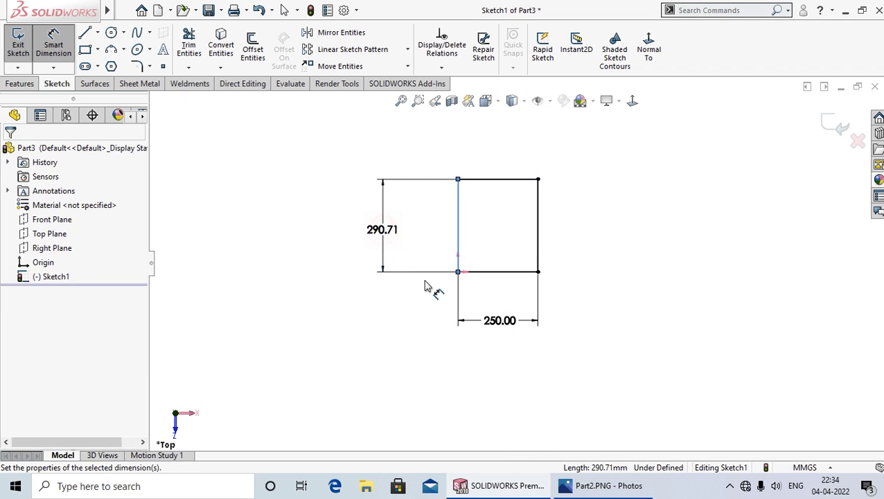
type("270")
key("Return")
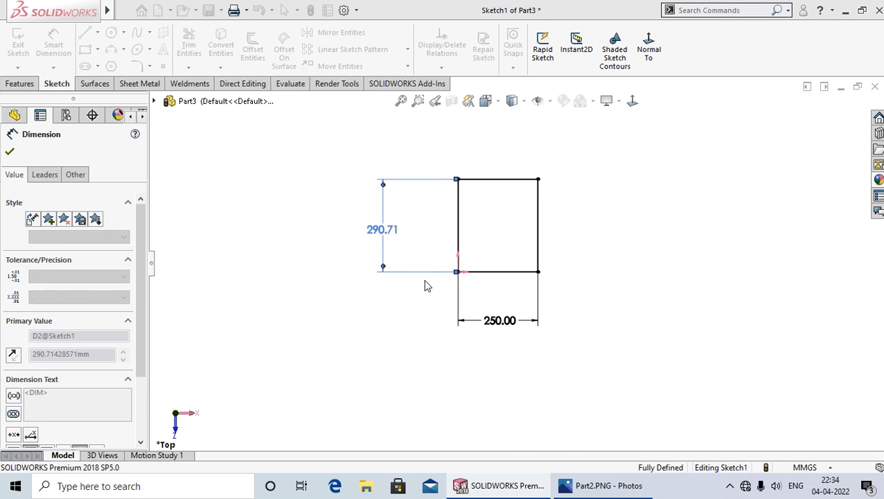
left_click(345, 420)
right_click_drag(367, 392, 338, 263)
key("Escape")
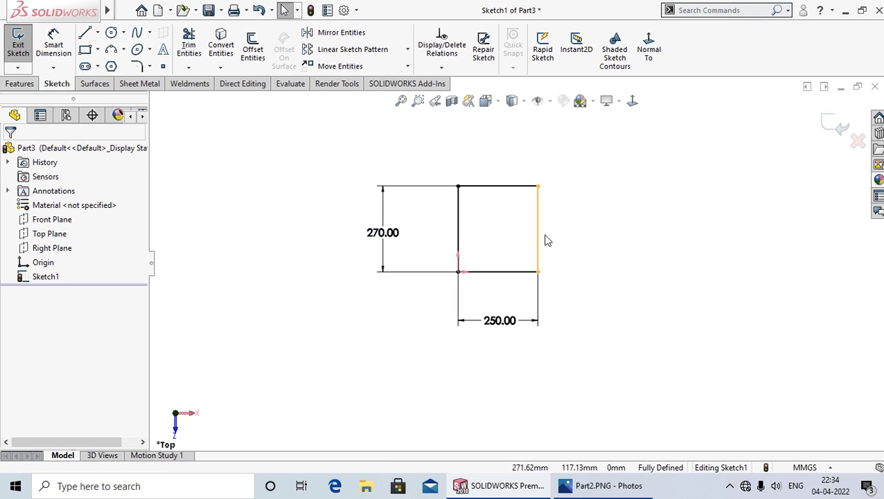
scroll(547, 239, "down", 2)
left_click(599, 486)
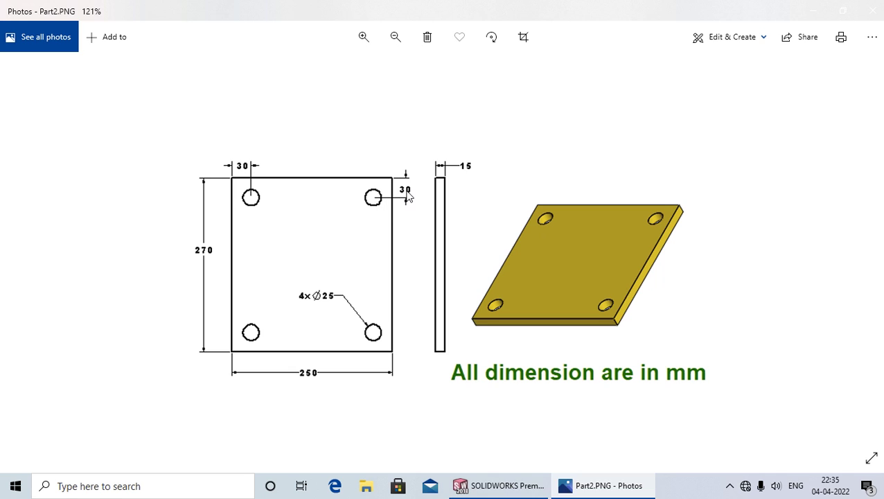
- Minimize the Part2.PNG reference and return to SOLIDWORKS
left_click(607, 491)
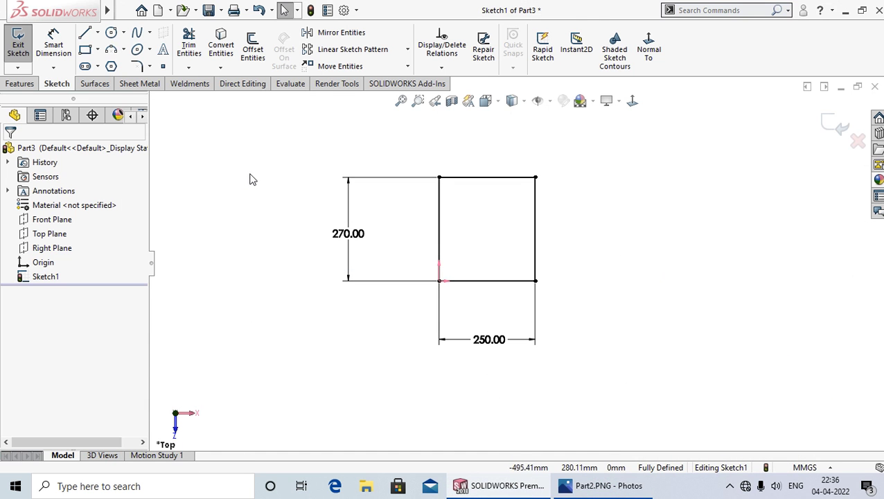
- Sketch a circle near the top-left corner and give it a 25 mm diameter
left_click(111, 33)
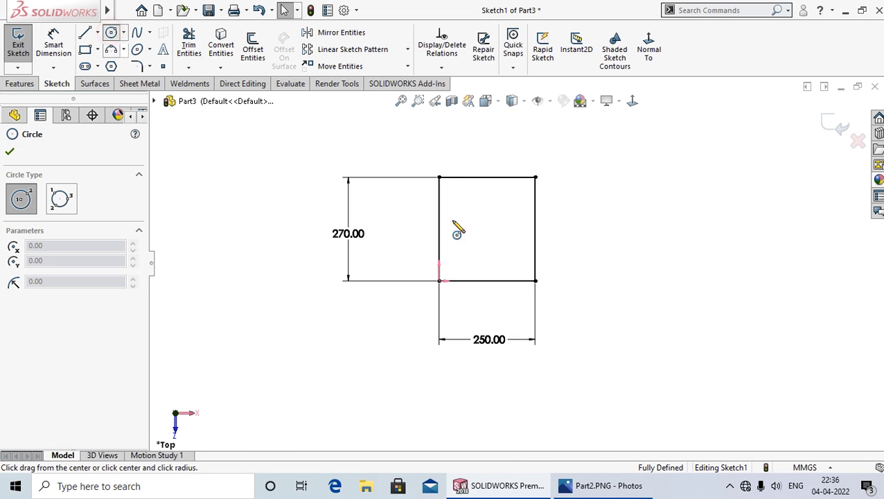
scroll(485, 208, "down", 1)
scroll(495, 192, "down", 2)
left_click(437, 218)
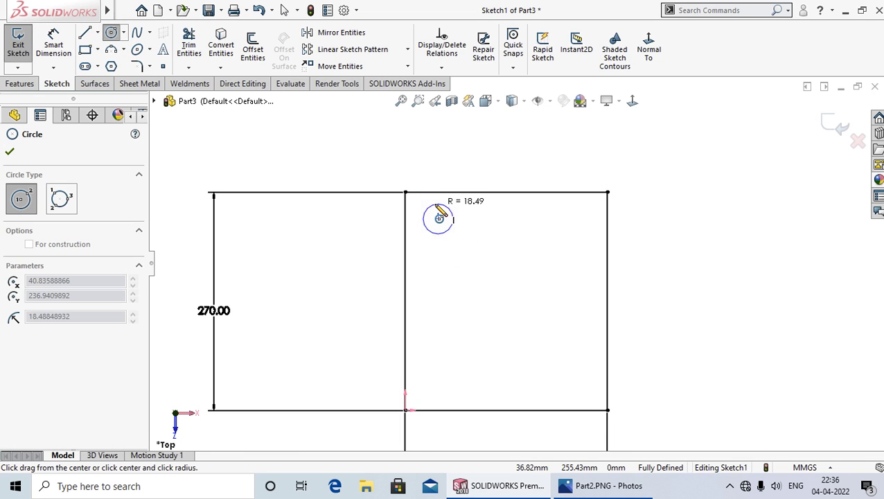
left_click(434, 205)
right_click(435, 205)
left_click(482, 214)
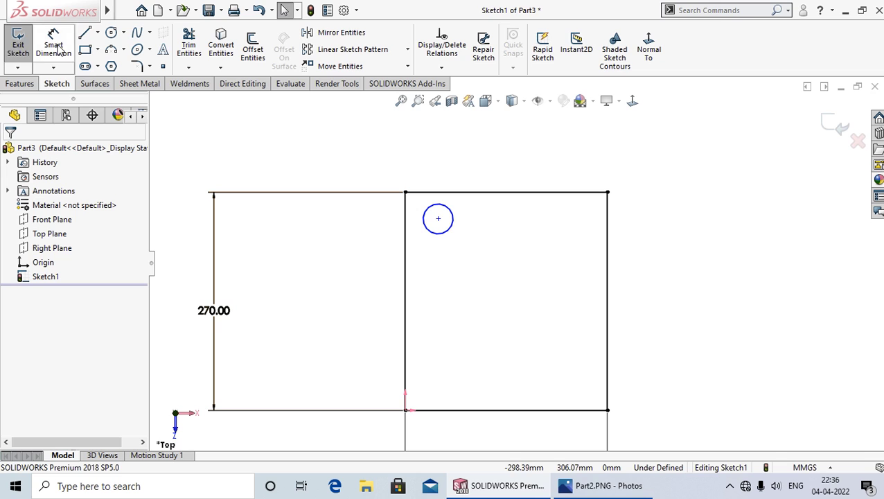
left_click(55, 45)
left_click(453, 217)
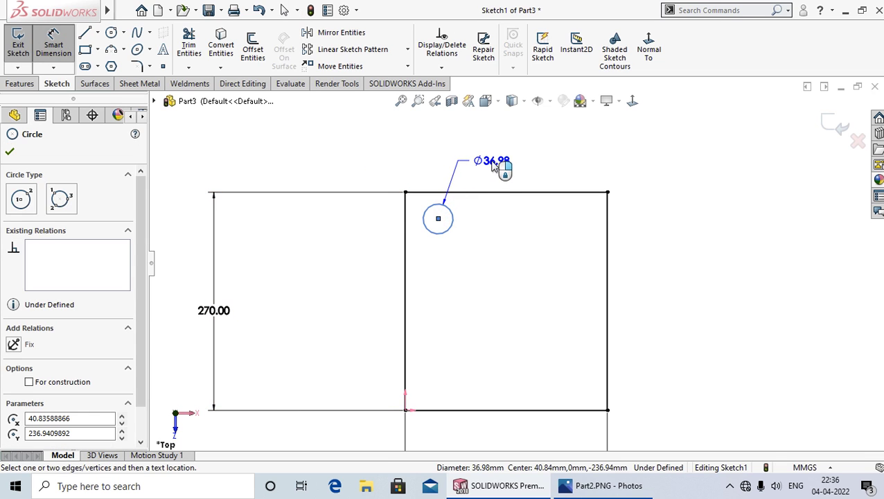
left_click(494, 160)
type("25")
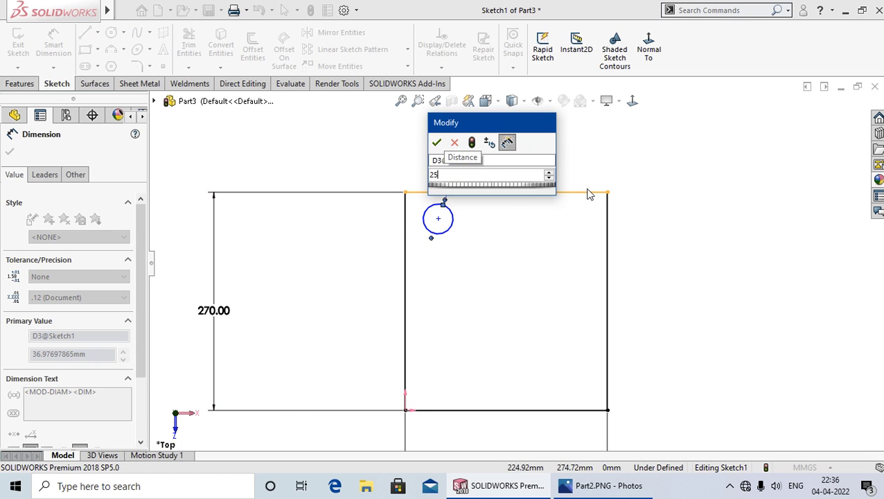
key("Return")
left_click(755, 258)
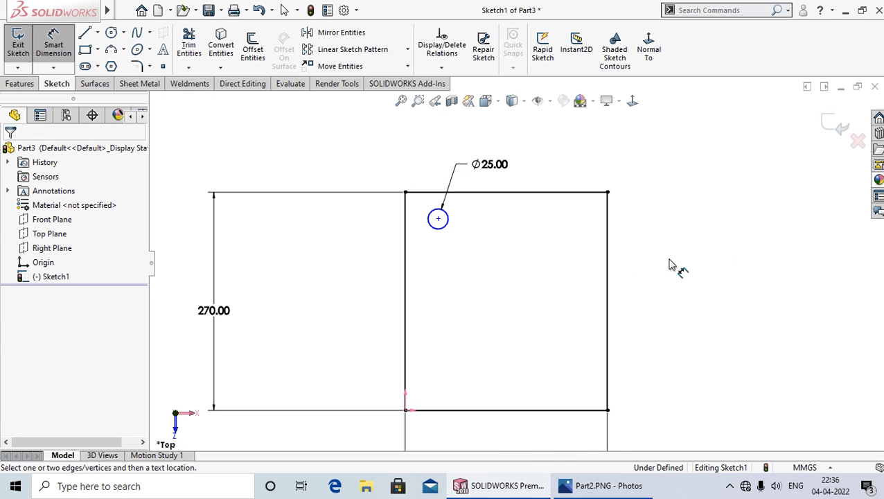
- Locate the circle centre 30 mm from the left edge and 30 mm from the top edge
left_click(406, 231)
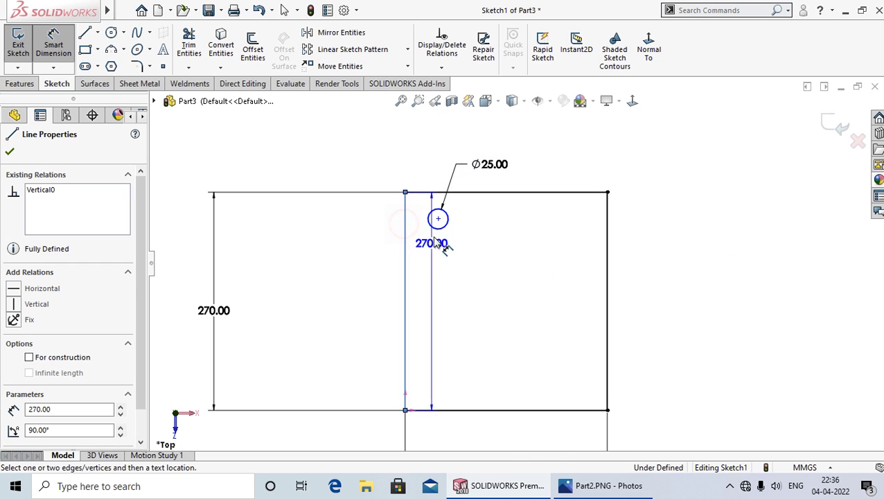
left_click(438, 219)
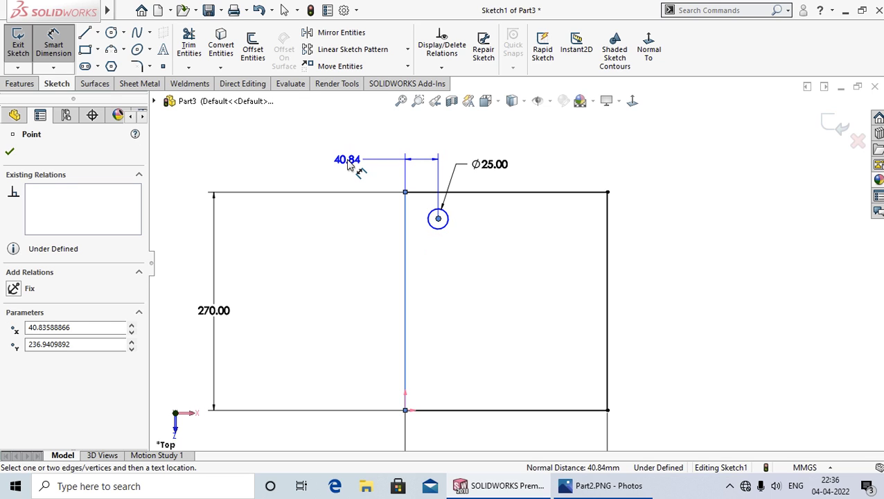
left_click(348, 160)
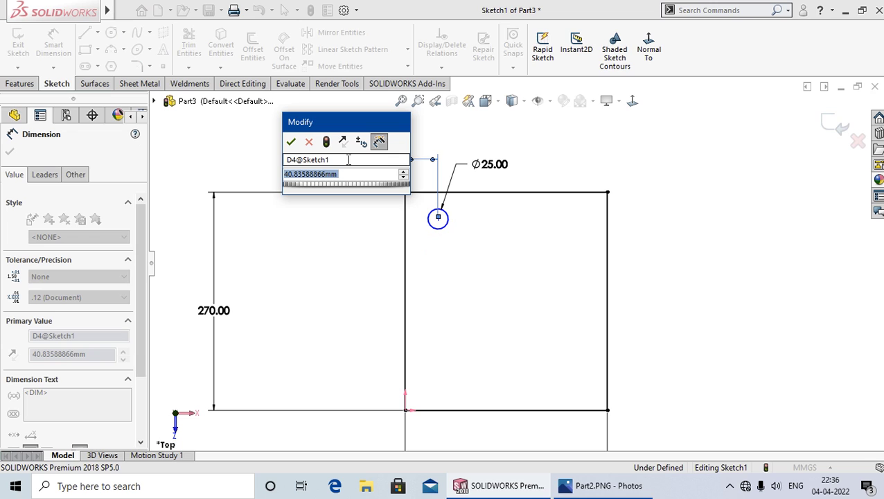
type("30")
key("Return")
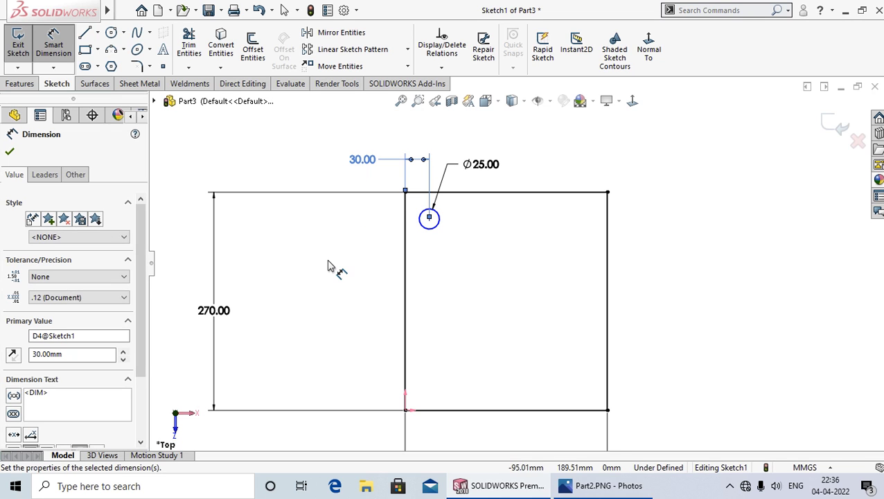
left_click(327, 265)
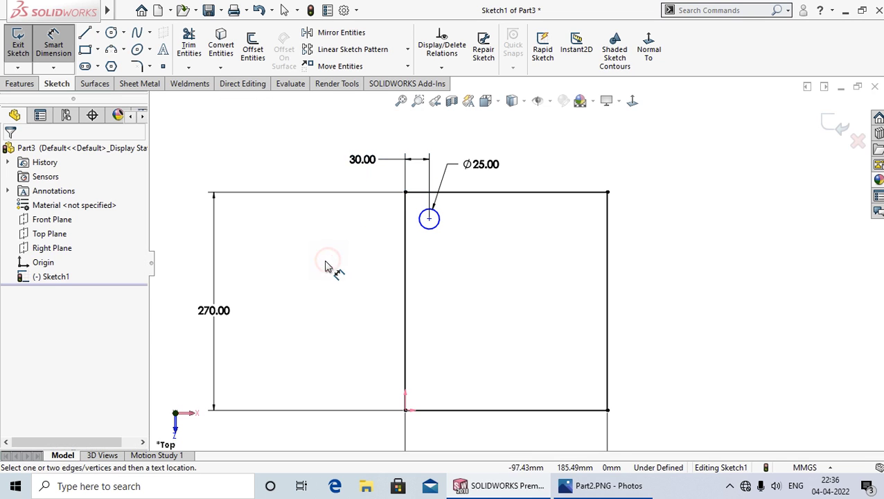
left_click(448, 196)
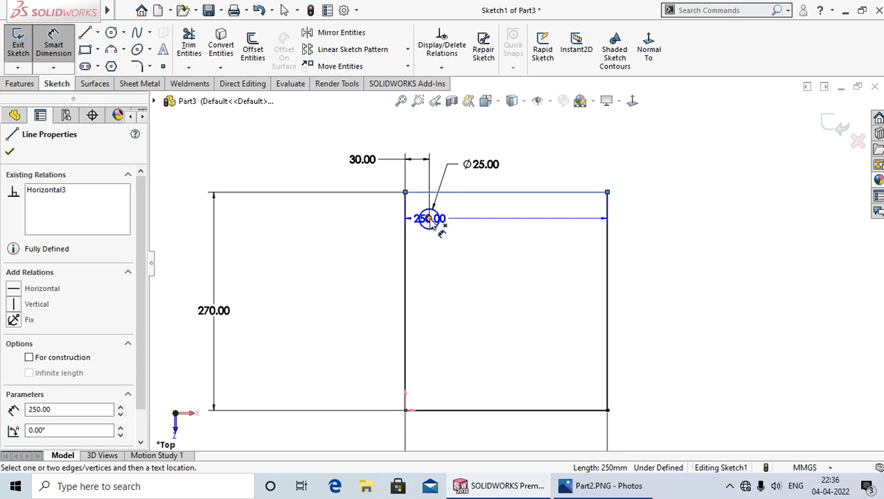
left_click(429, 218)
left_click(359, 211)
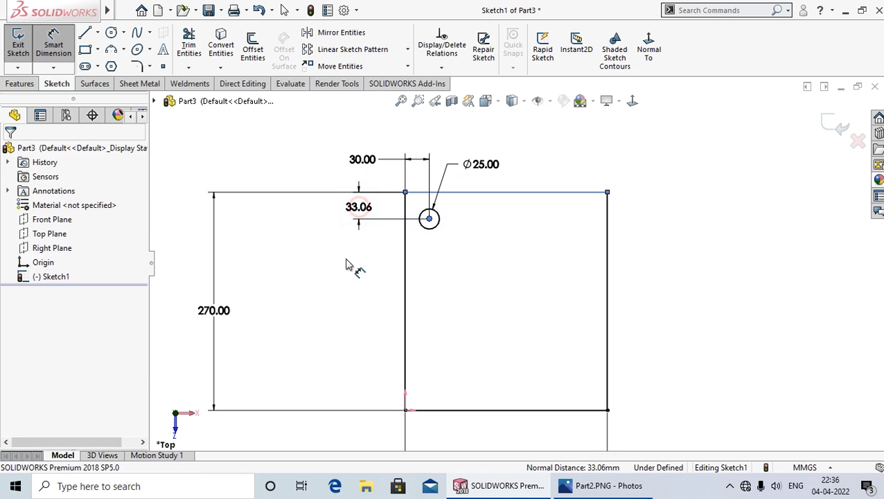
type("30")
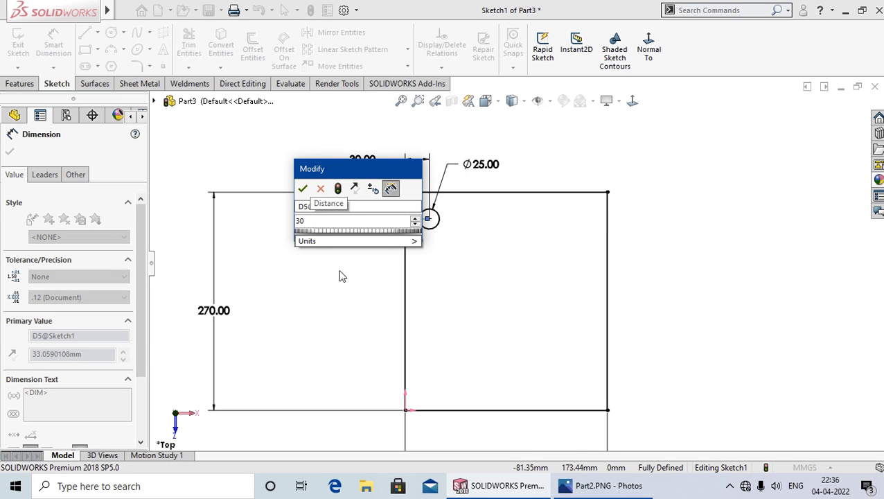
key("Return")
left_click(343, 308)
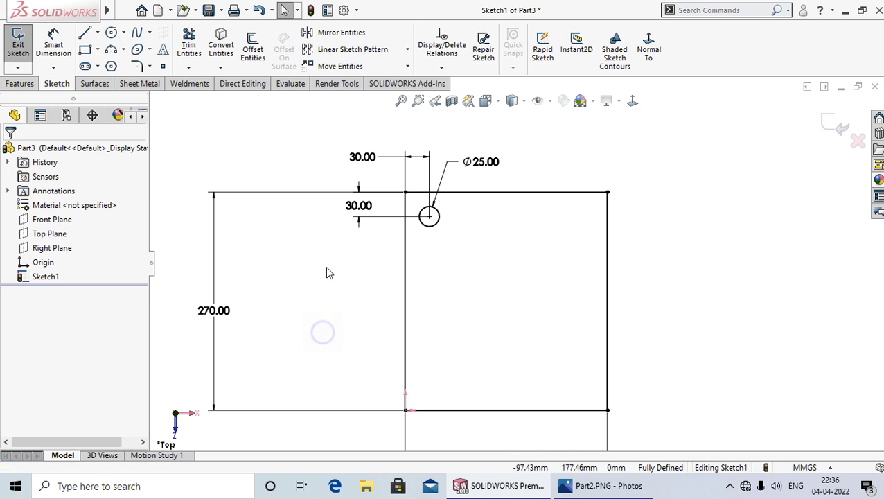
- Compare the sketch against the Part2.PNG reference drawing
scroll(608, 330, "up", 1)
scroll(595, 330, "up", 1)
scroll(584, 330, "up", 1)
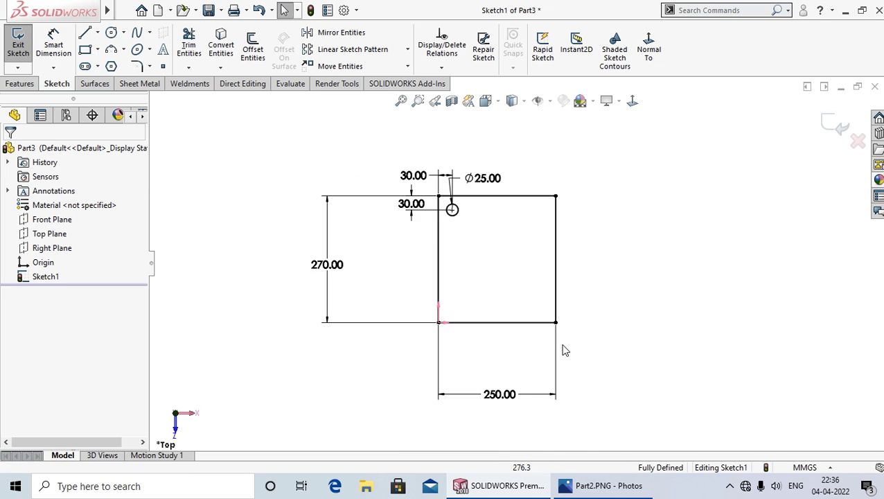
scroll(564, 350, "up", 1)
scroll(586, 368, "up", 1)
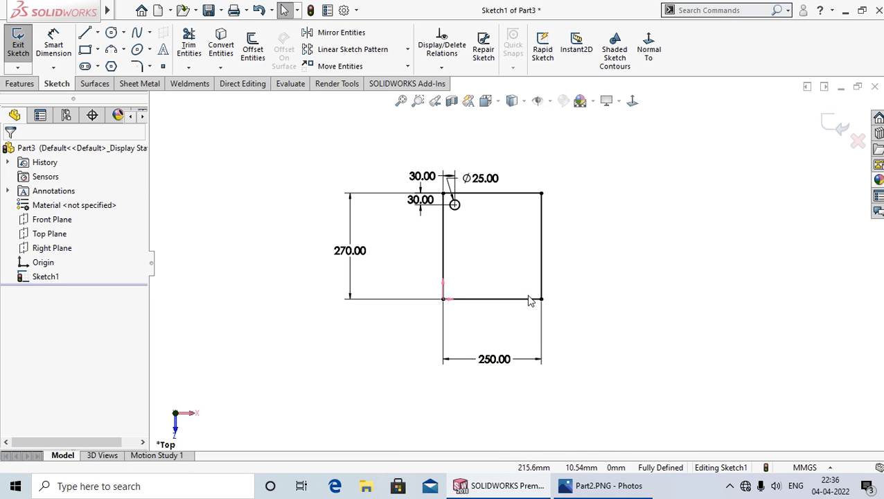
left_click(603, 486)
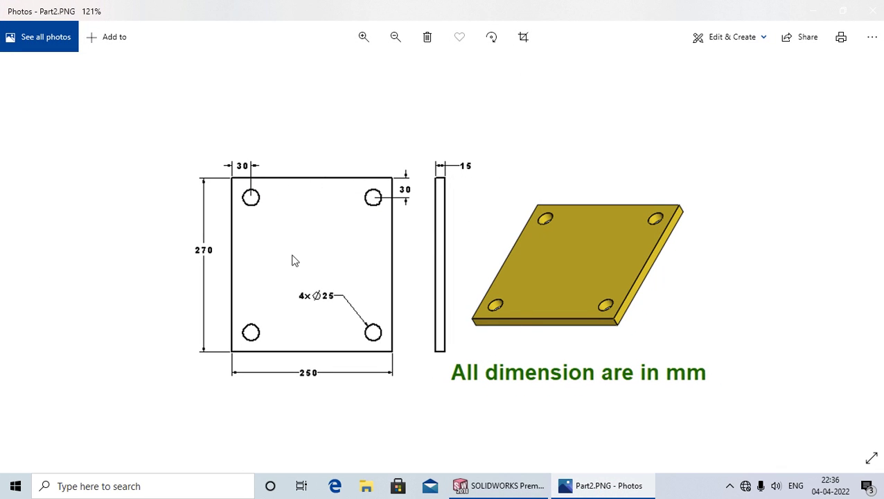
left_click(597, 484)
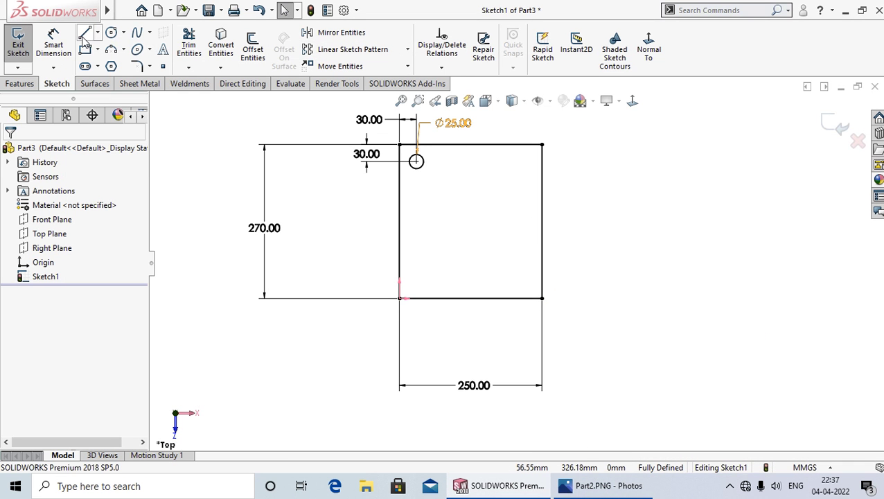
- Draw a vertical centerline from the top-edge midpoint and a horizontal one from the right-edge midpoint
left_click(98, 38)
left_click(110, 63)
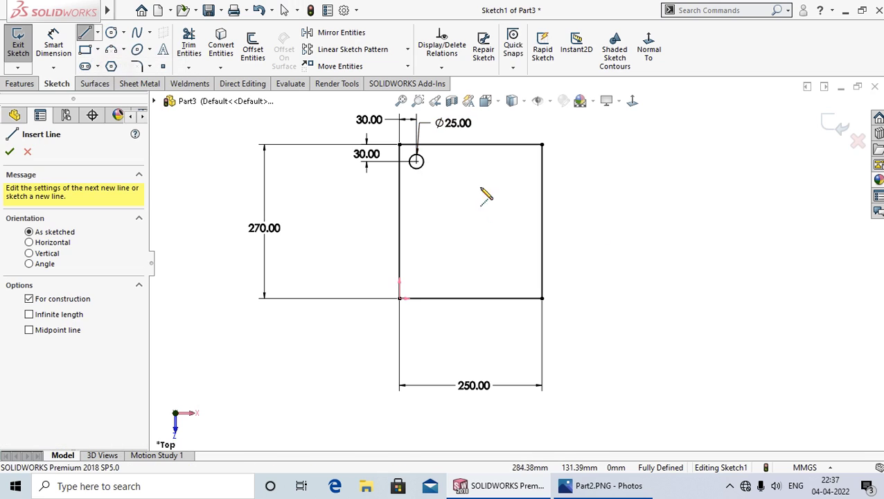
left_click(470, 144)
left_click(470, 198)
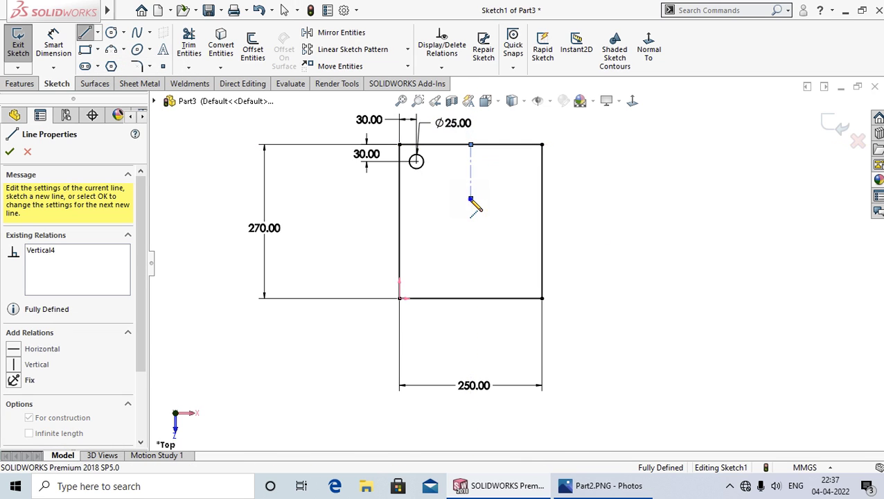
right_click(471, 200)
left_click(504, 209)
left_click(98, 33)
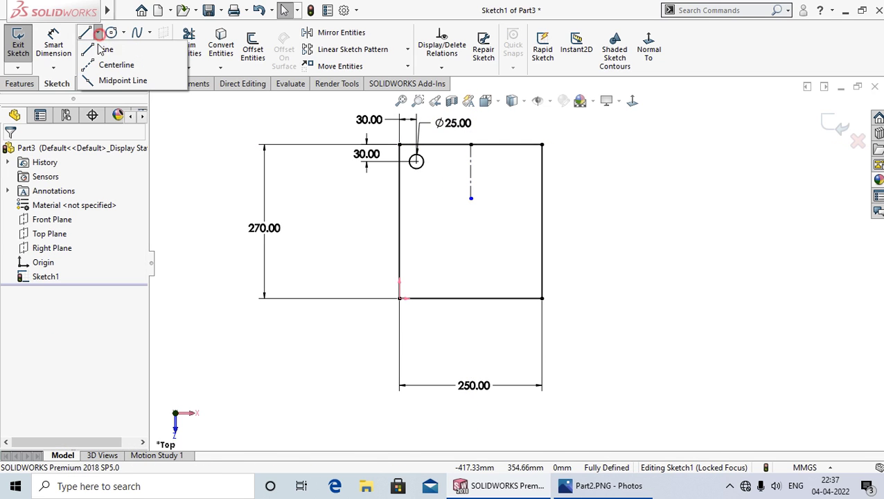
left_click(111, 64)
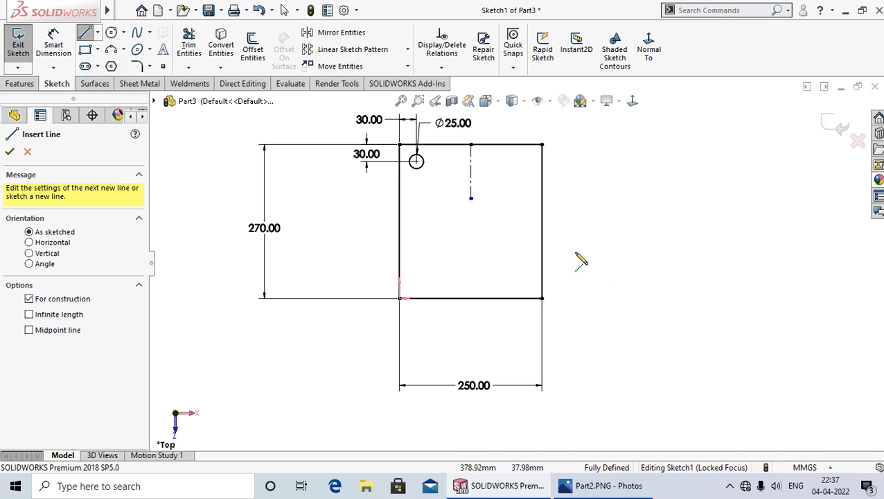
left_click(541, 220)
left_click(483, 221)
right_click(484, 222)
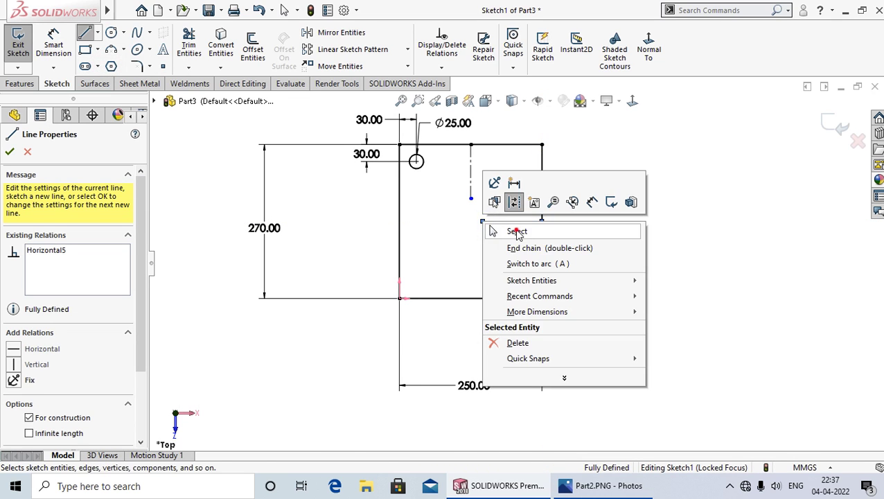
left_click(513, 231)
- Mirror the Ø25 circle about the vertical centerline to the top-right corner
left_click(349, 32)
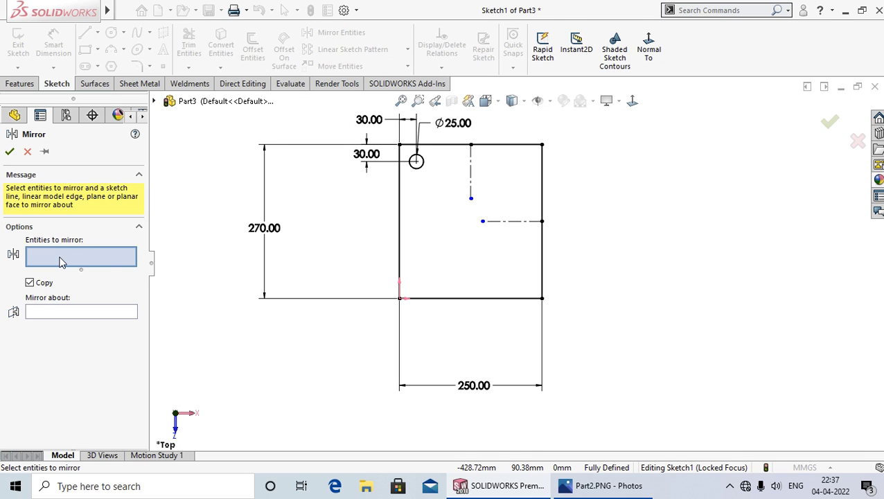
left_click(423, 167)
left_click(84, 313)
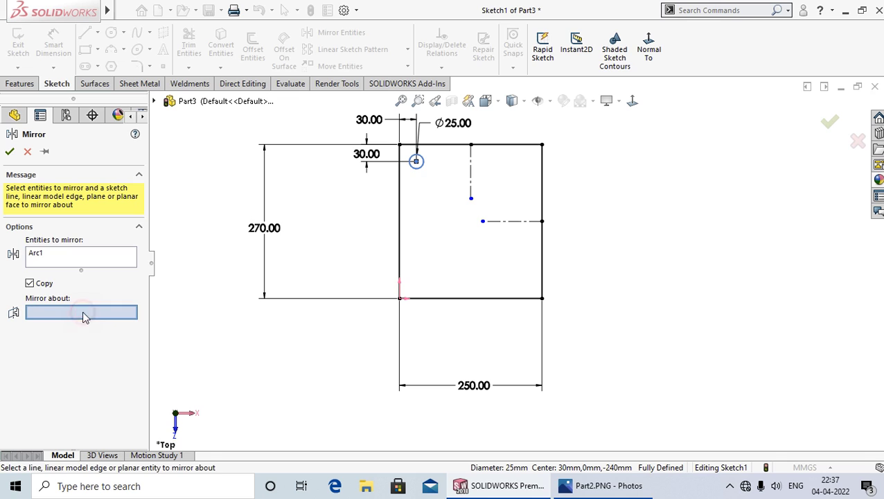
left_click(472, 184)
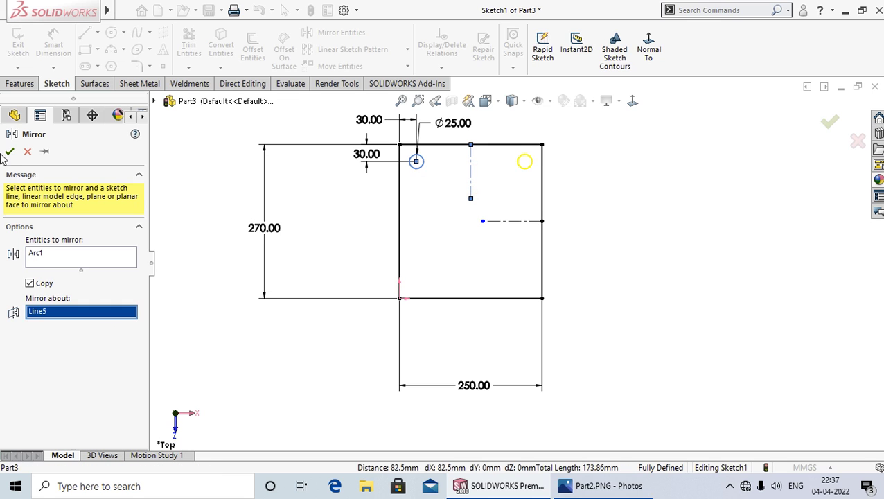
left_click(10, 153)
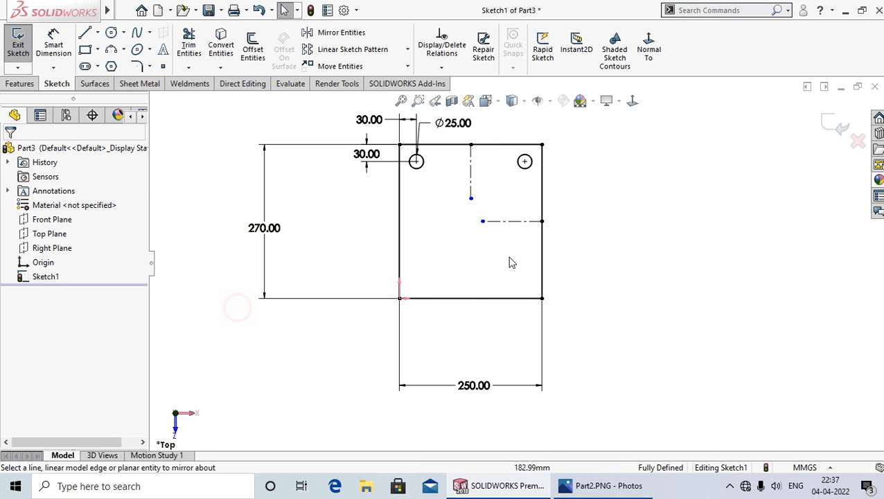
scroll(504, 199, "down", 1)
scroll(538, 245, "up", 3)
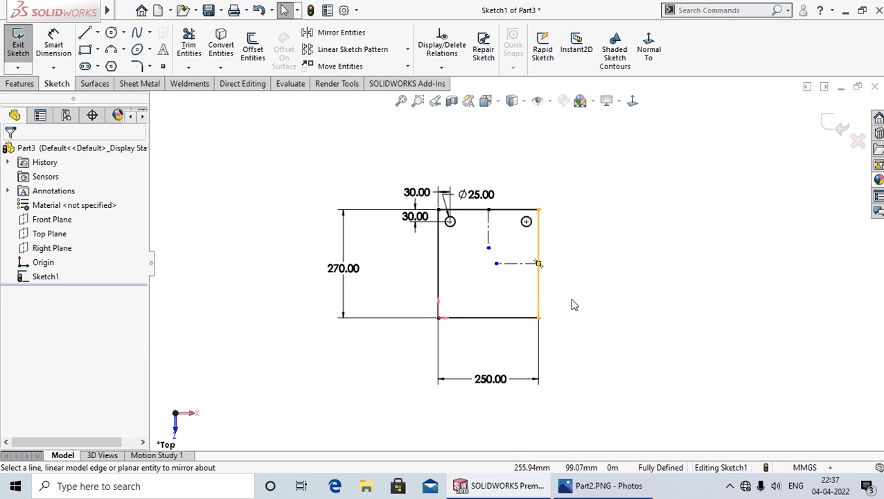
scroll(525, 278, "down", 2)
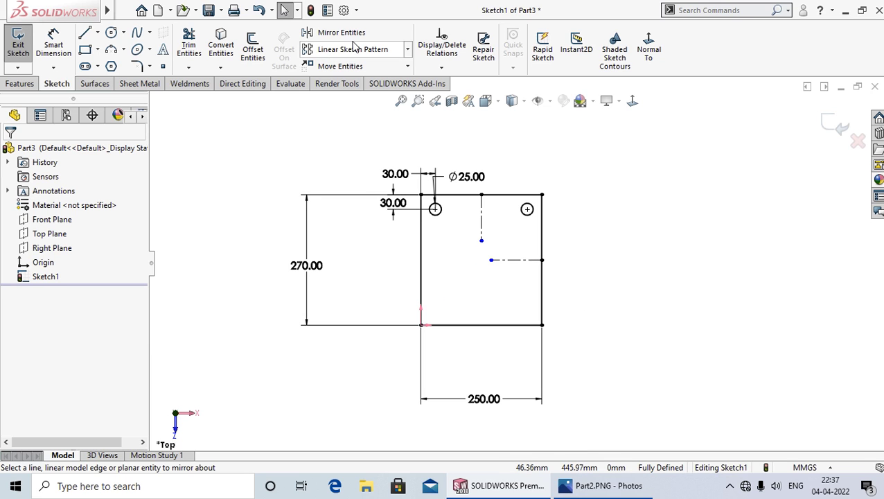
- Mirror both top circles about the horizontal centerline to create the bottom pair
left_click(355, 31)
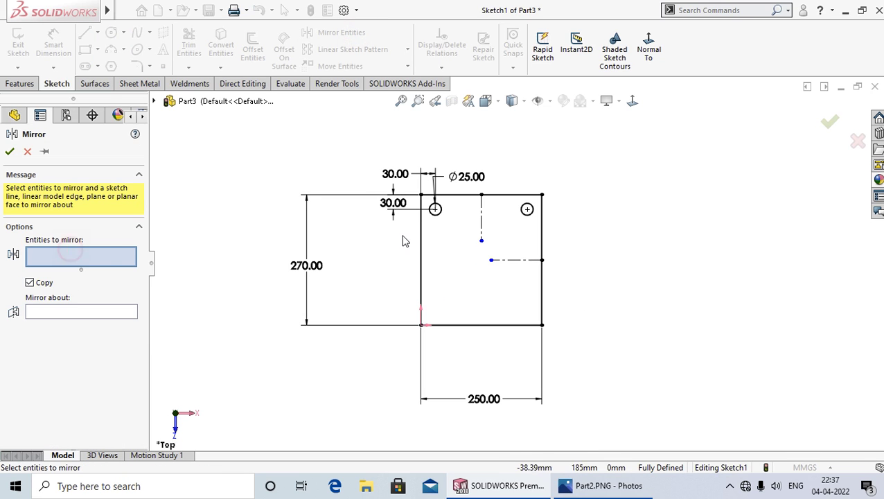
left_click(441, 213)
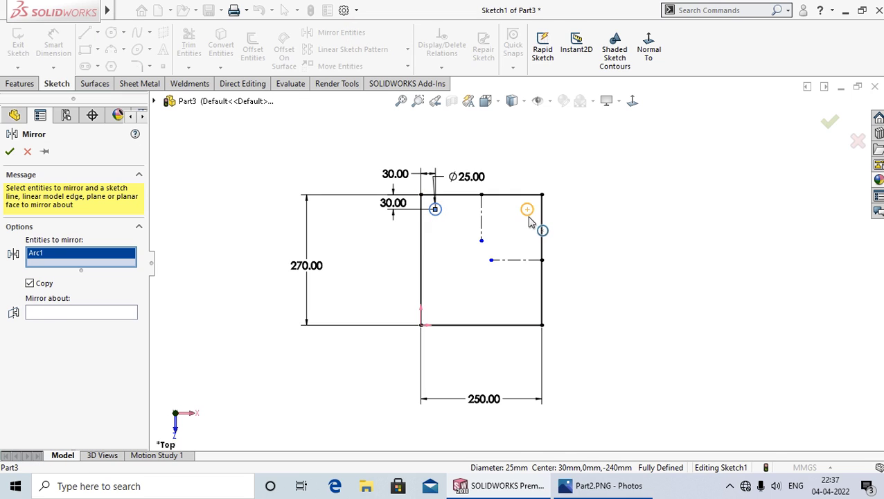
left_click(526, 209)
left_click(81, 322)
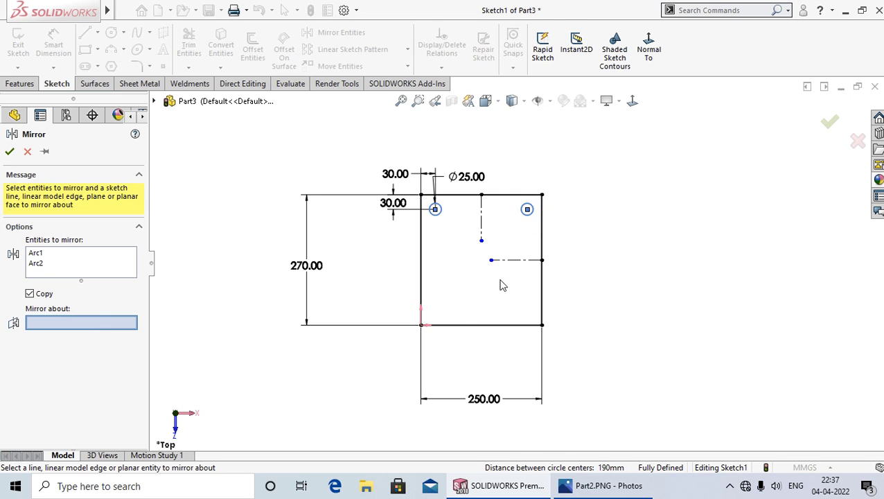
scroll(517, 268, "down", 3)
left_click(517, 255)
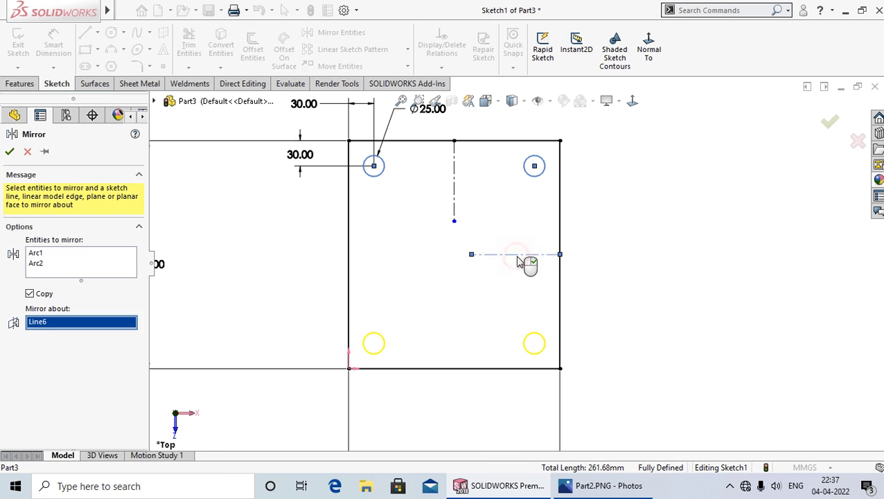
left_click(9, 150)
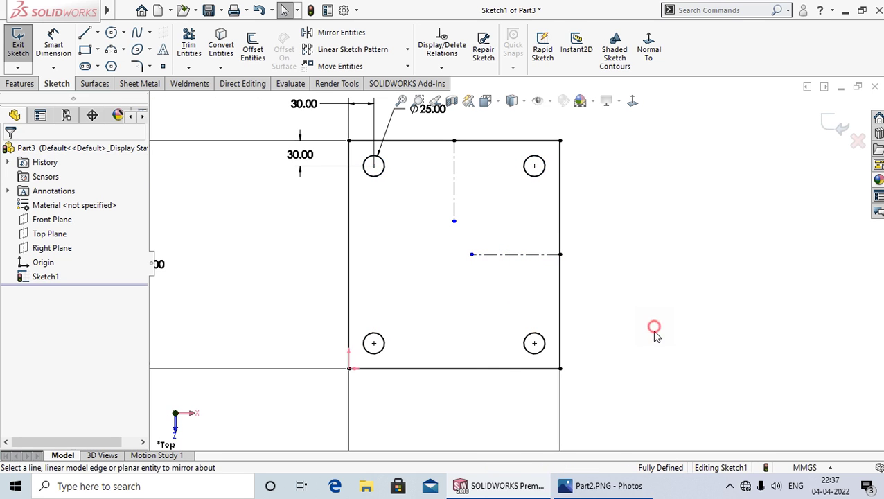
- Move the 250.00 dimension closer to the plate
scroll(516, 266, "up", 3)
left_click(399, 267)
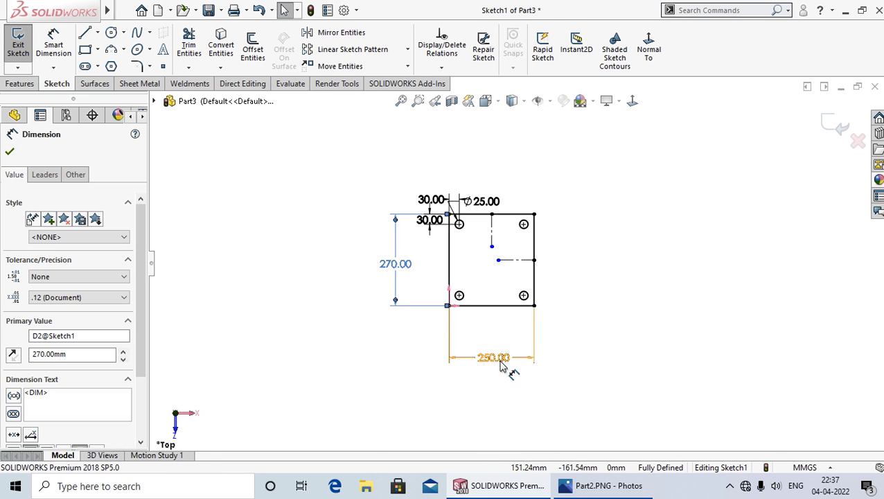
left_click_drag(507, 360, 509, 345)
left_click(599, 363)
scroll(599, 364, "down", 2)
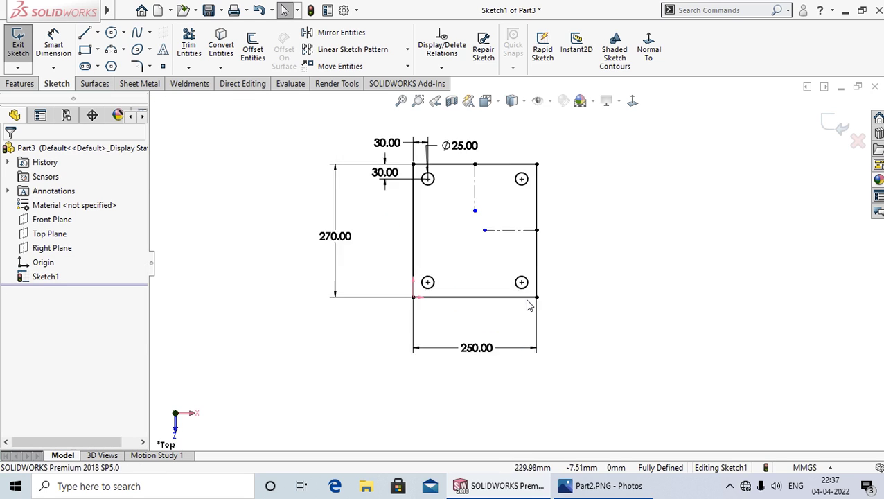
scroll(617, 365, "down", 1)
scroll(624, 365, "up", 2)
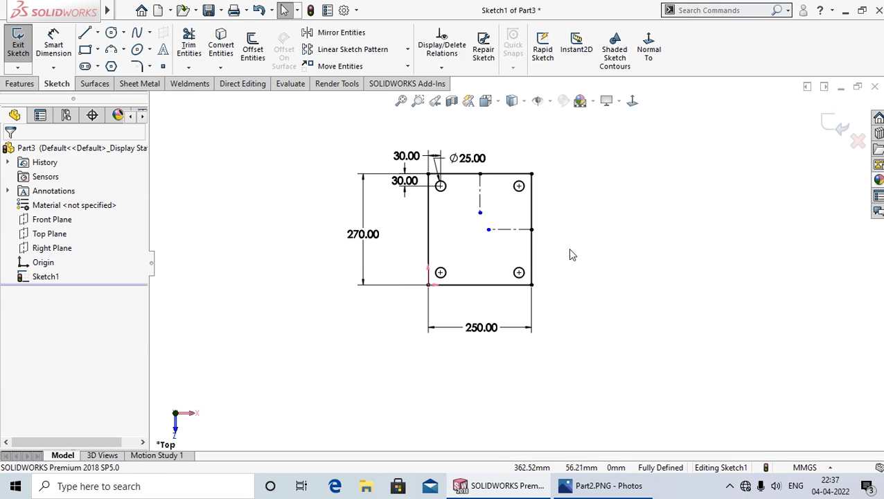
scroll(572, 252, "down", 1)
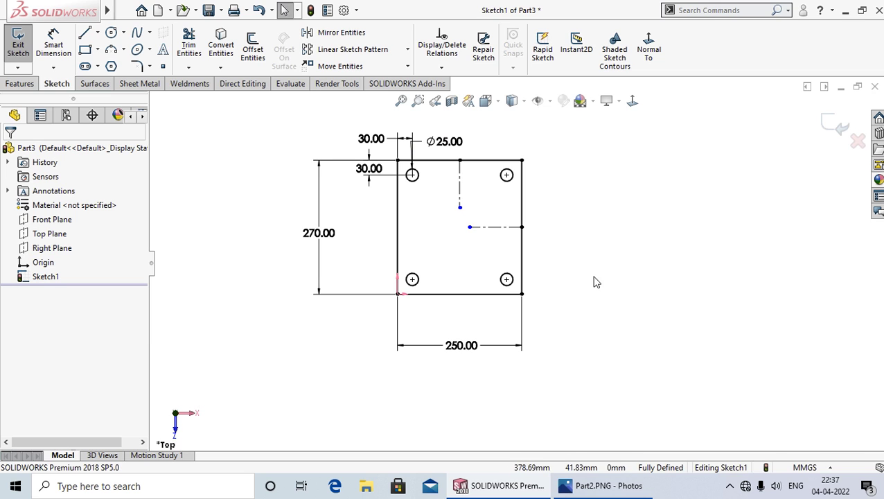
left_click(596, 486)
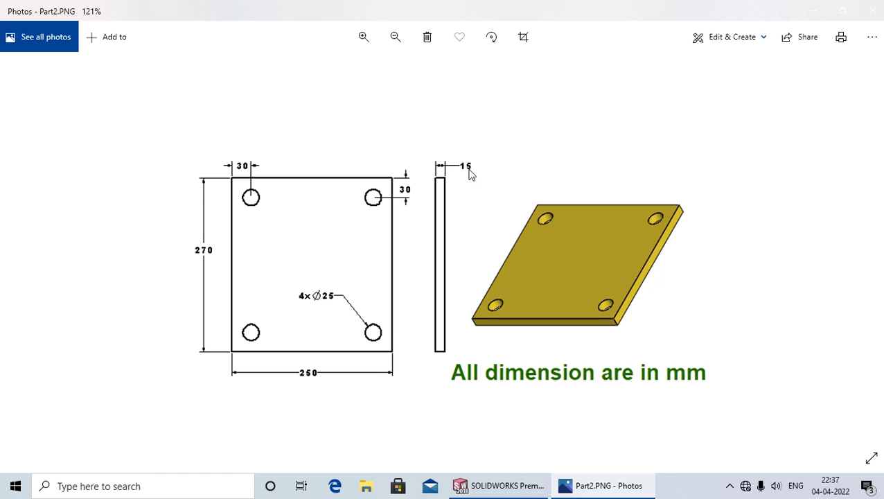
left_click(590, 489)
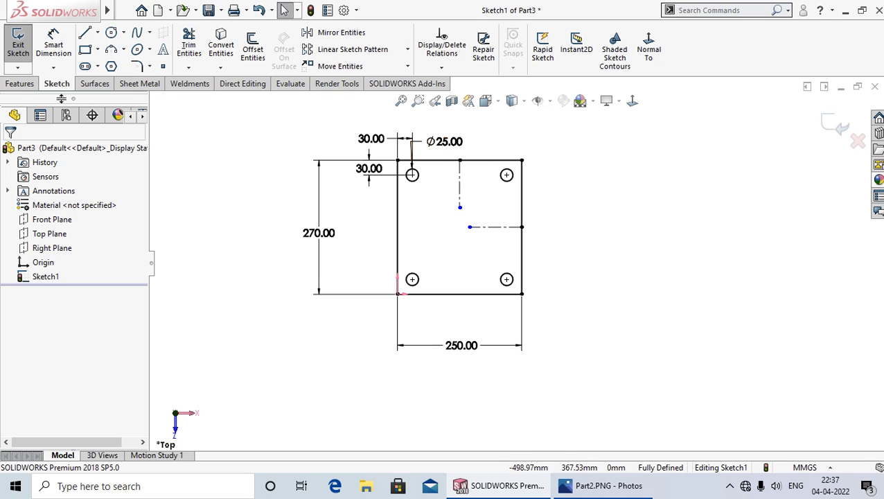
- Extrude the sketch 15 mm with Extruded Boss/Base to form the plate with four holes
left_click(19, 84)
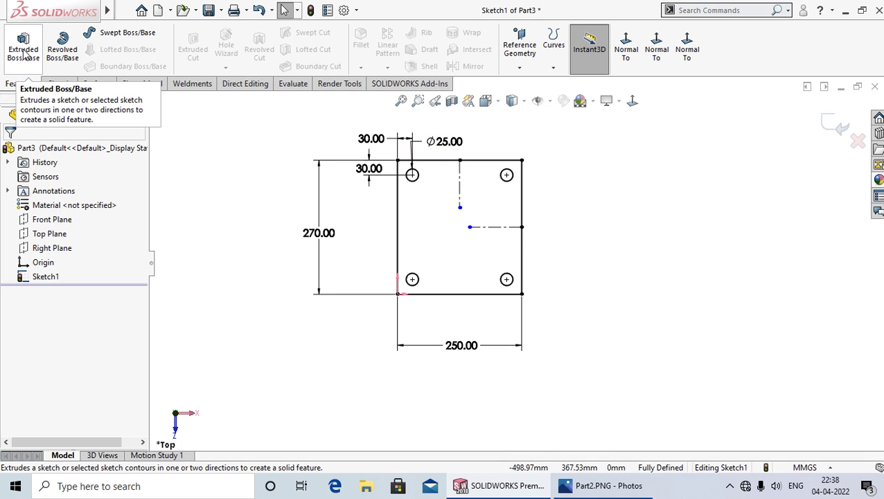
left_click(24, 56)
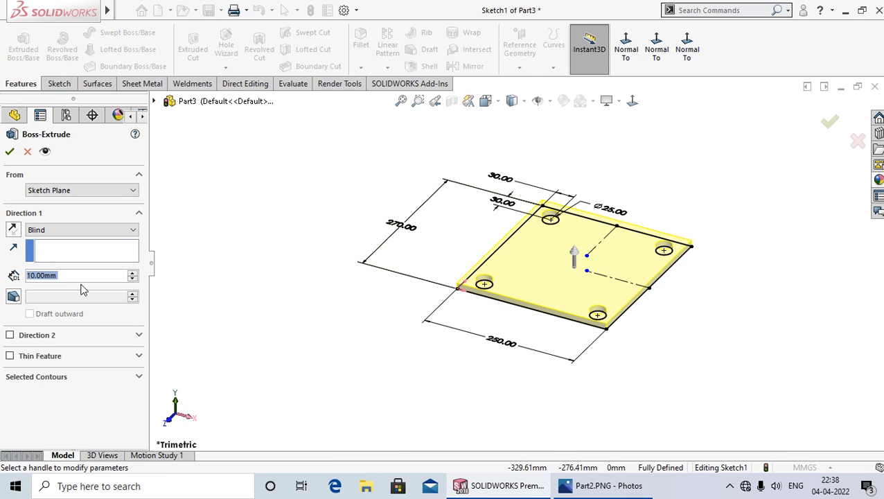
type("15")
key("Return")
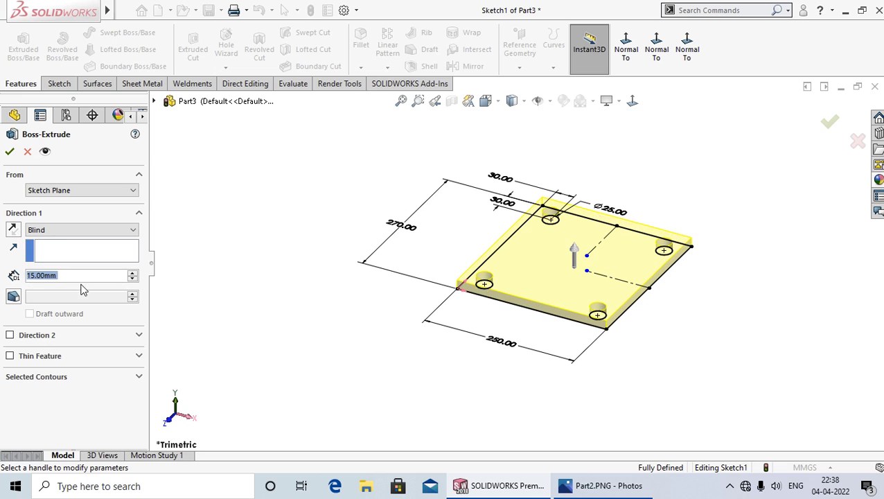
left_click(9, 151)
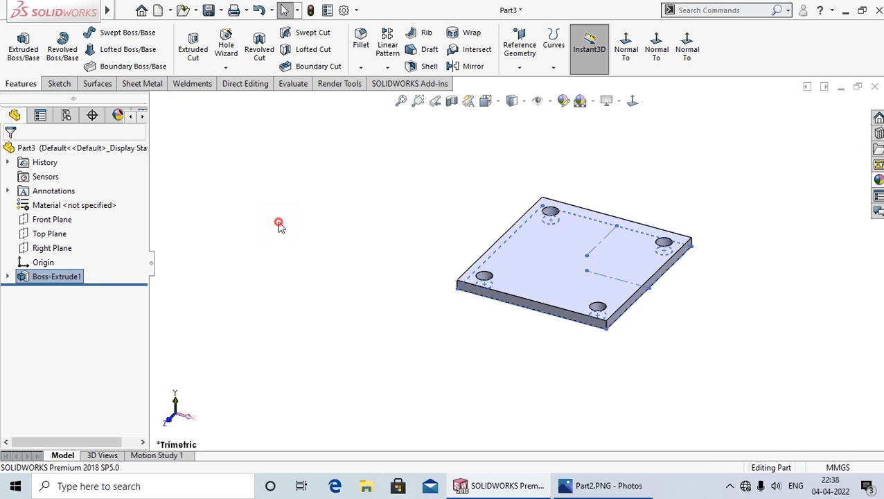
left_click(279, 226)
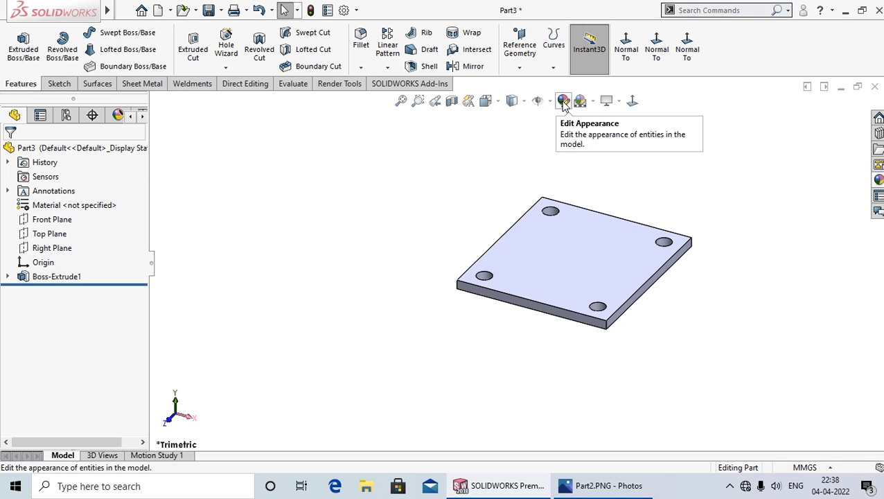
- Apply a green (0, 255, 0) appearance to the whole part, replacing a trial red
left_click(563, 101)
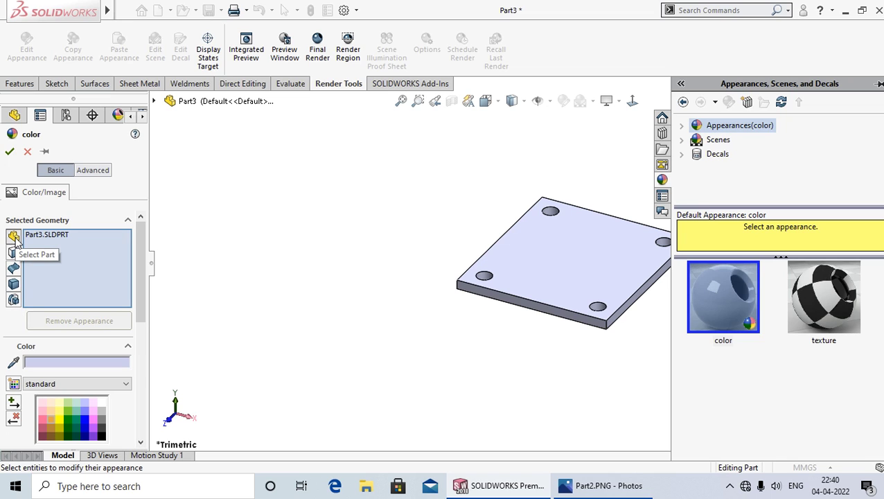
left_click(14, 237)
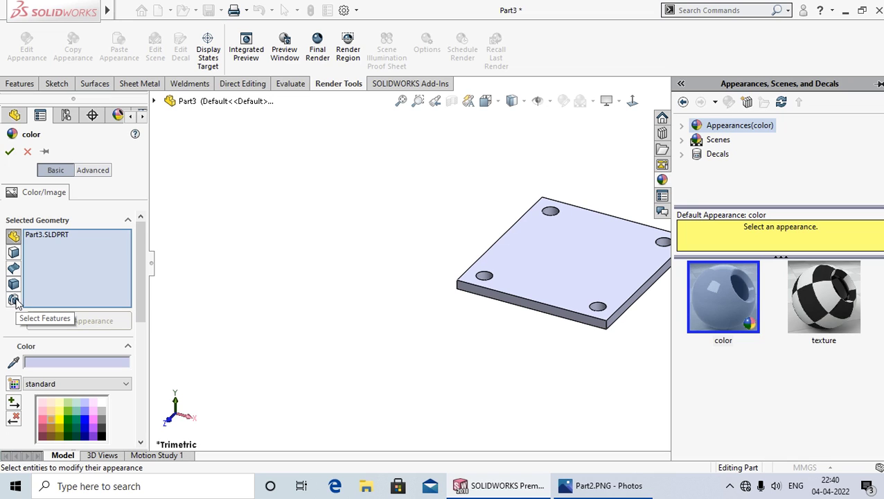
left_click(14, 237)
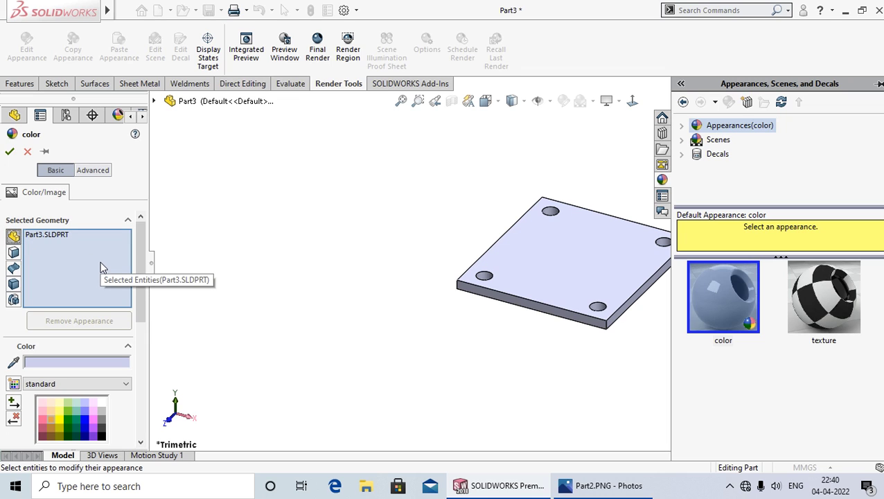
scroll(505, 359, "down", 2)
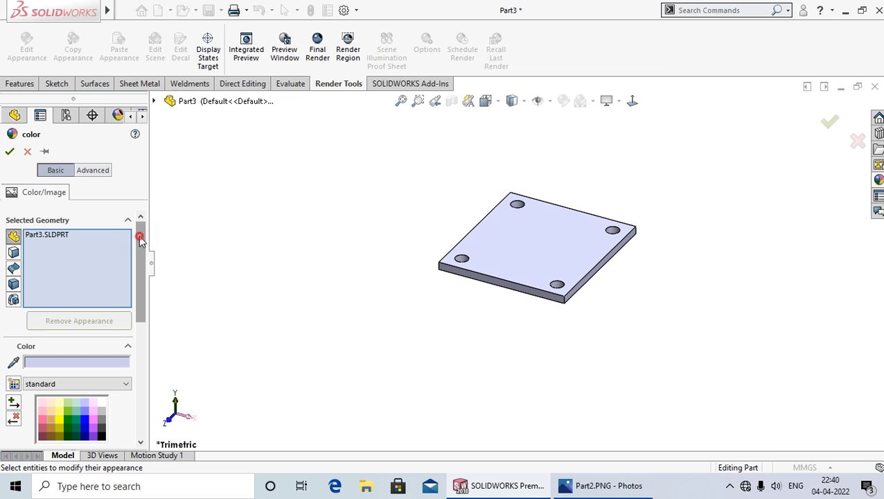
left_click_drag(139, 232, 137, 288)
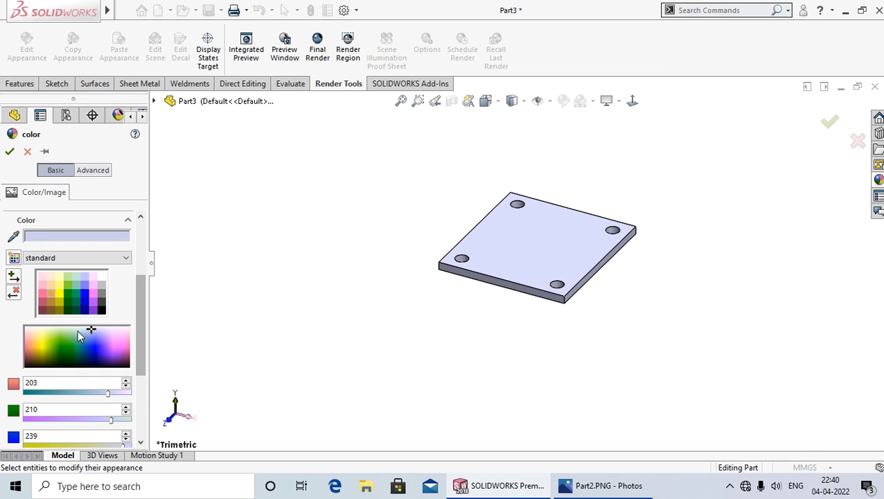
left_click(43, 293)
scroll(527, 239, "down", 3)
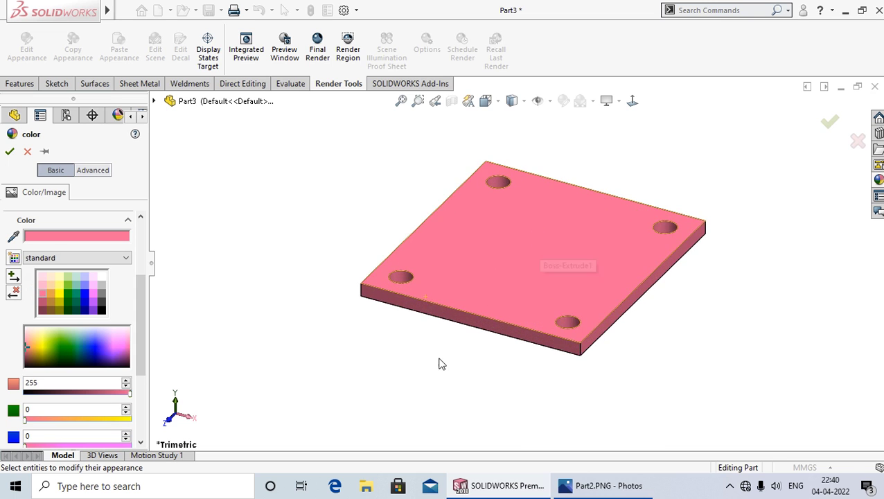
mouse_move(441, 364)
middle_mouse_down()
mouse_move(454, 279)
mouse_move(438, 242)
mouse_move(395, 420)
mouse_move(387, 372)
middle_mouse_up()
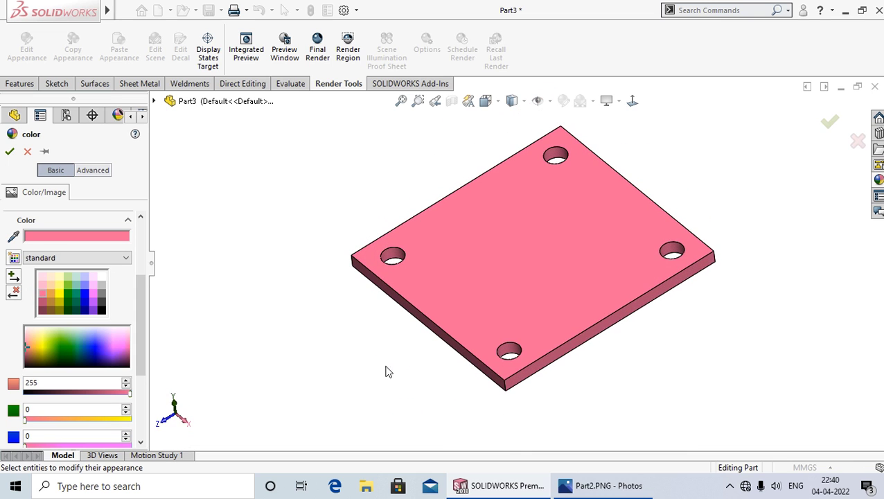
left_click(68, 293)
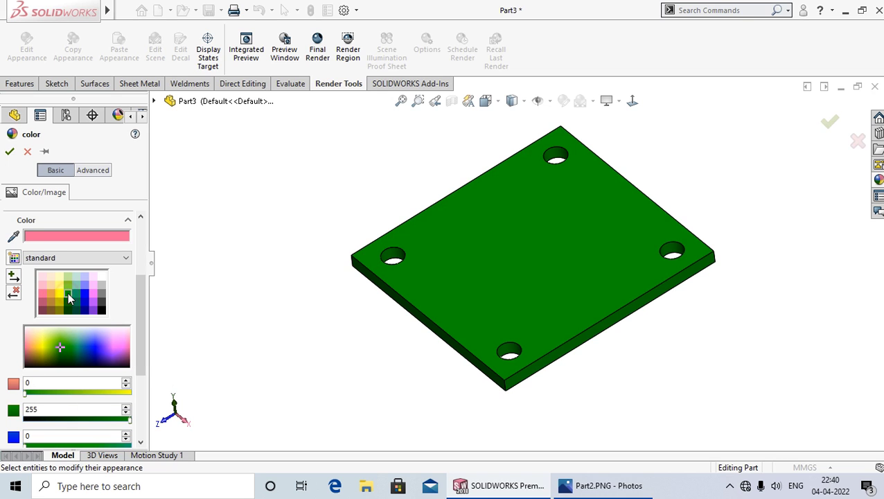
mouse_move(300, 319)
middle_mouse_down()
mouse_move(294, 325)
mouse_move(319, 342)
middle_mouse_up()
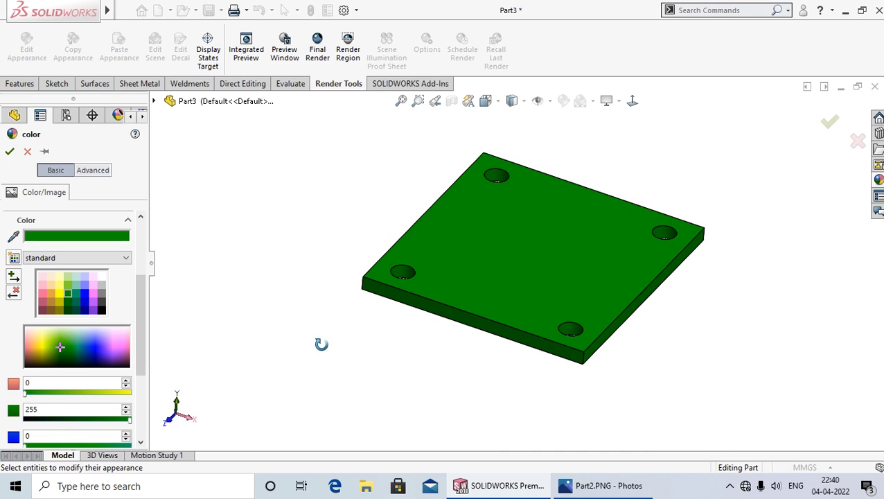
left_click(9, 153)
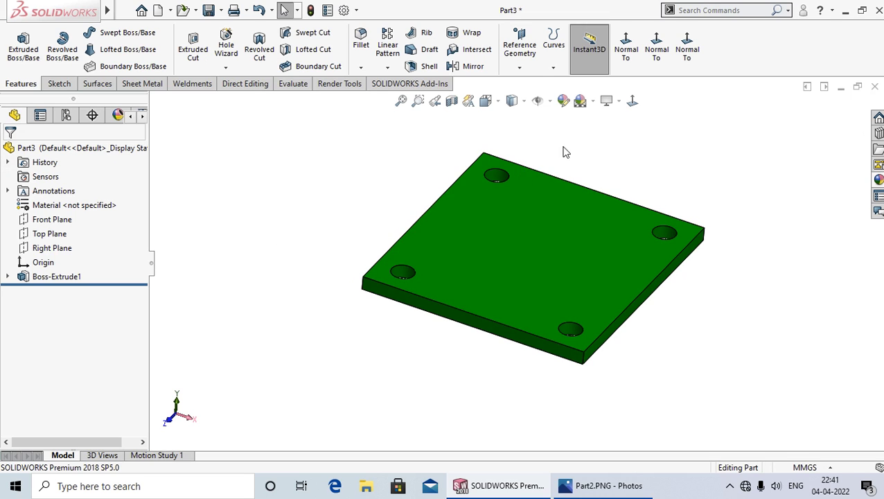
- Set the part colour to pink RGB 199, 66, 78 and accept it
left_click(563, 101)
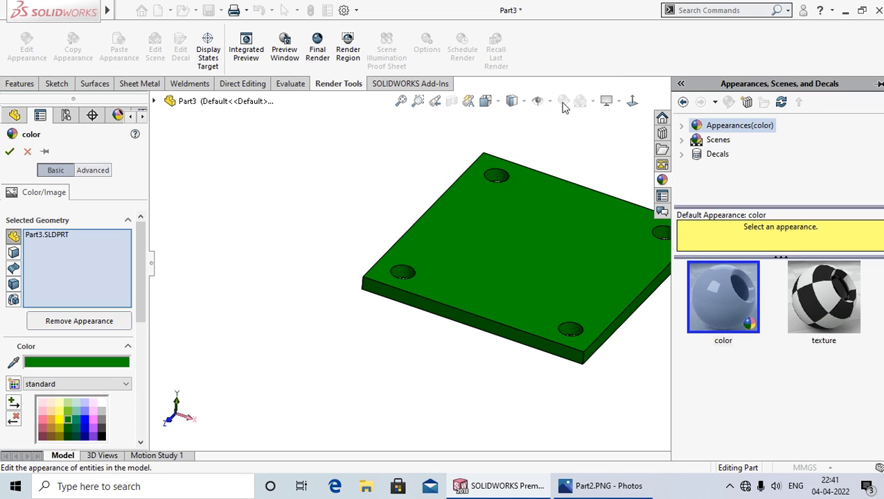
left_click_drag(141, 277, 137, 355)
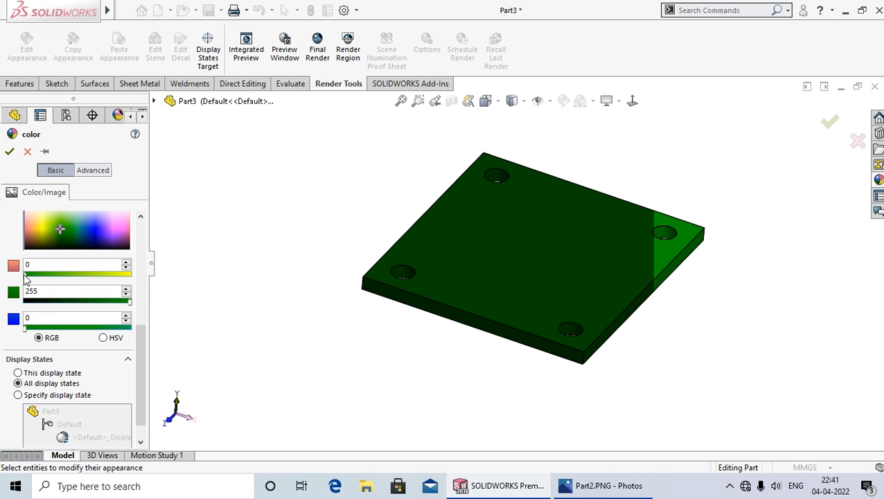
mouse_move(25, 276)
left_mouse_down()
mouse_move(107, 276)
mouse_move(51, 298)
left_mouse_up()
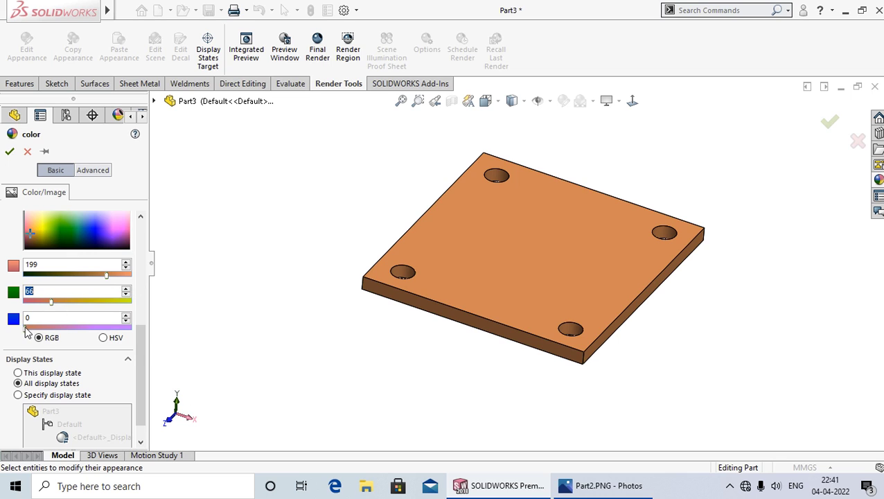
left_click_drag(26, 326, 57, 327)
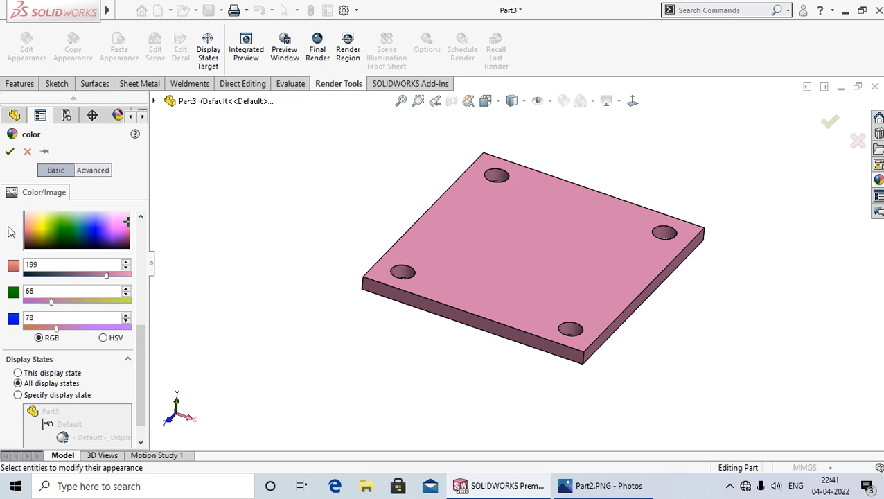
left_click(10, 151)
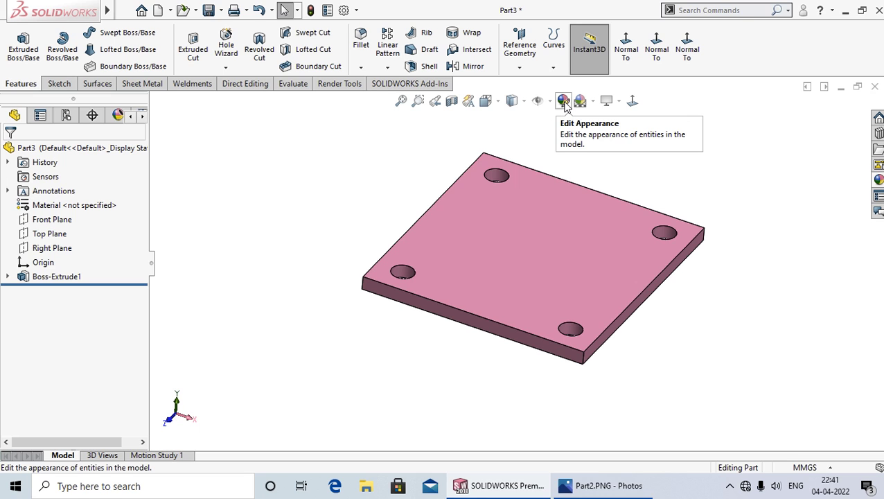
- Remove the pink part colour and make the front, top and one more face blue
left_click(563, 101)
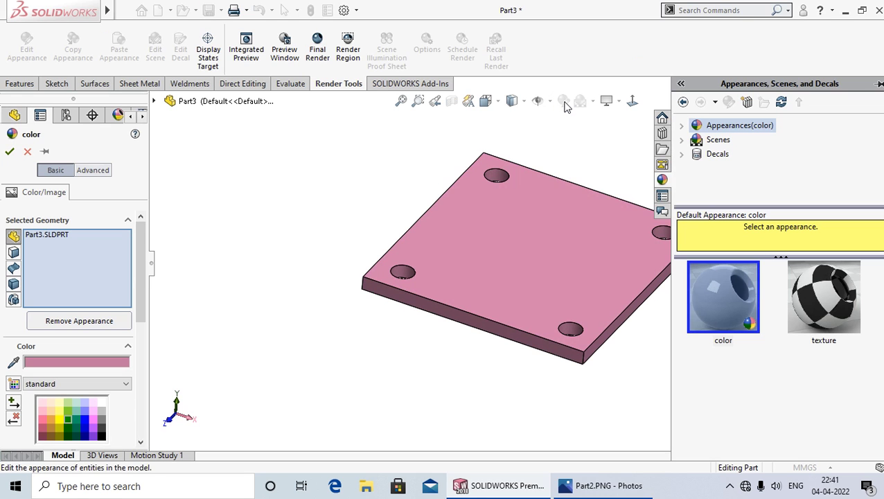
left_click(68, 322)
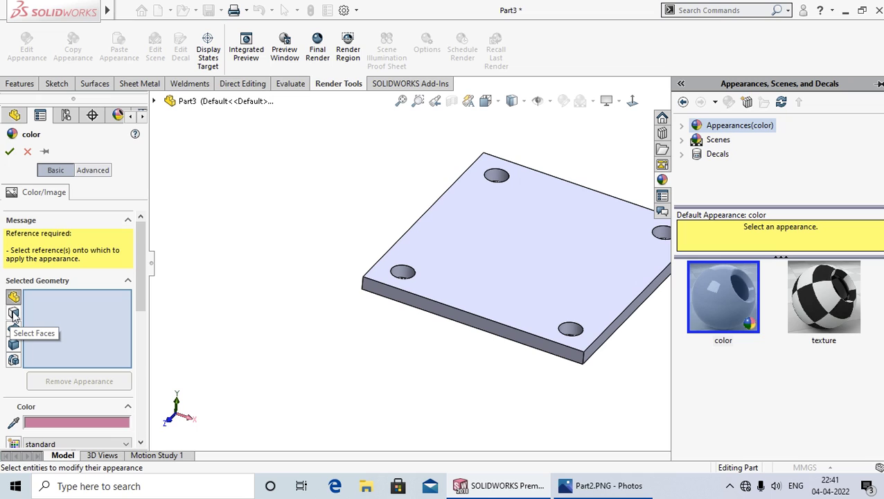
left_click(14, 313)
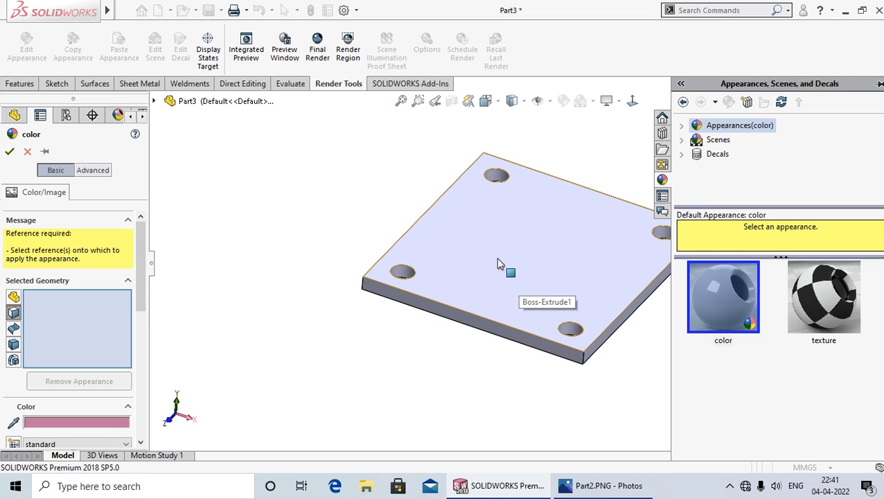
left_click(453, 320)
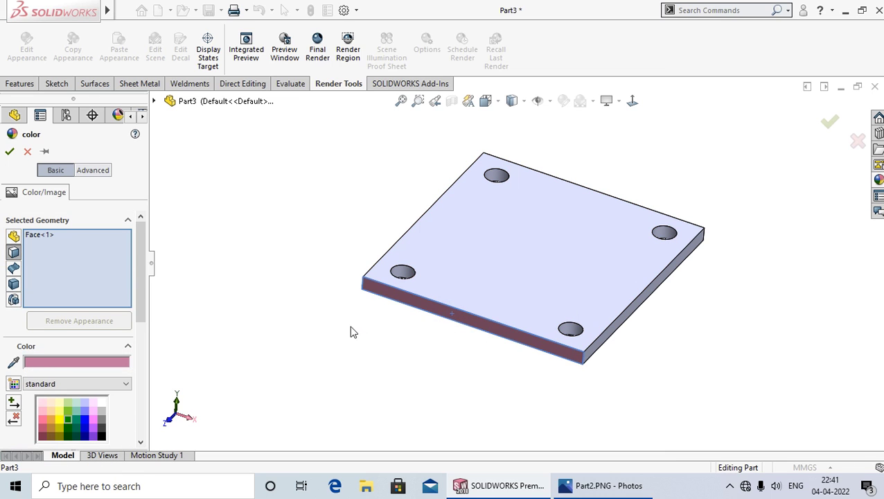
left_click(511, 274)
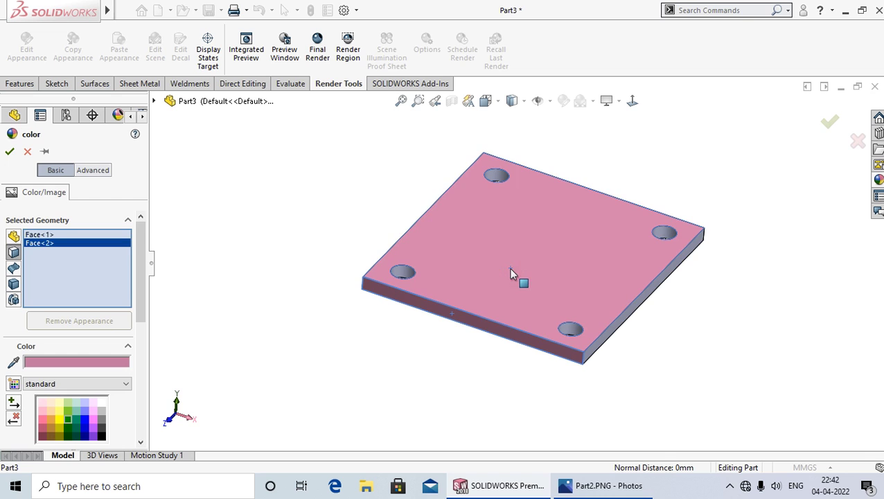
left_click(83, 418)
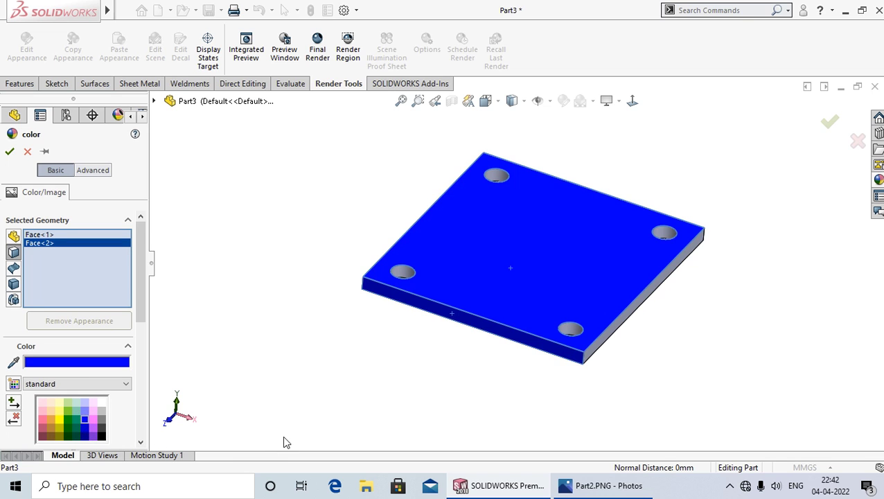
mouse_move(282, 435)
middle_mouse_down()
mouse_move(272, 384)
mouse_move(634, 289)
middle_mouse_up()
scroll(699, 266, "down", 4)
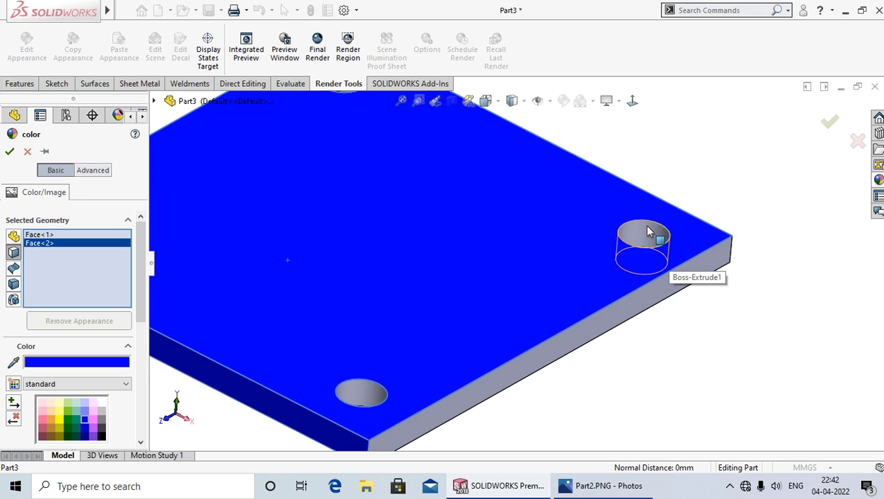
left_click(648, 232)
scroll(516, 277, "up", 4)
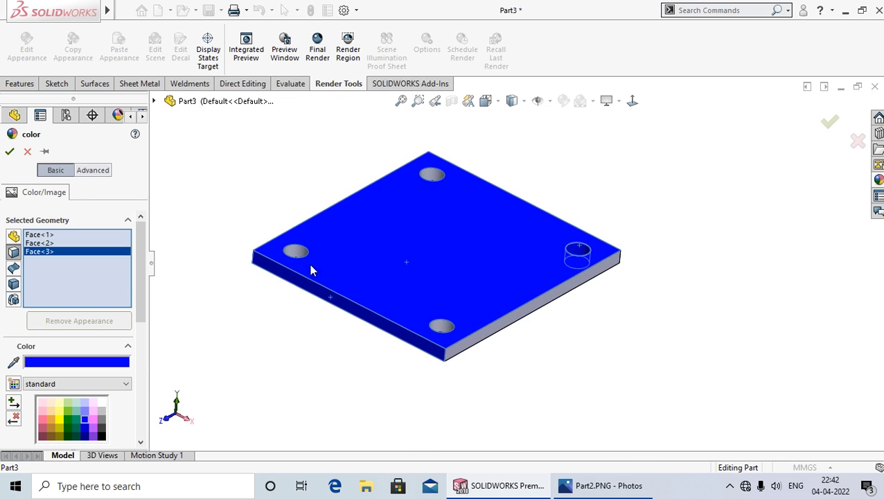
left_click(9, 151)
mouse_move(247, 372)
middle_mouse_down()
mouse_move(330, 326)
mouse_move(341, 260)
mouse_move(309, 432)
middle_mouse_up()
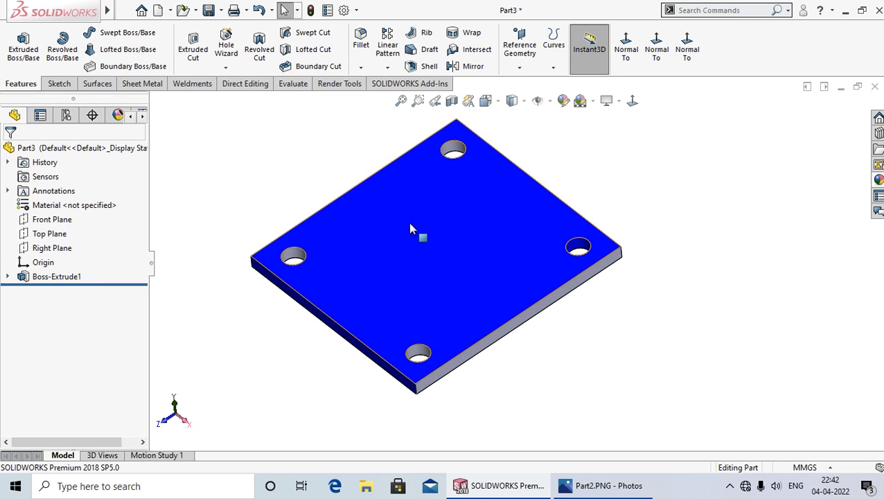
- Fit the plate in view and remove all appearances from Part3
key("f")
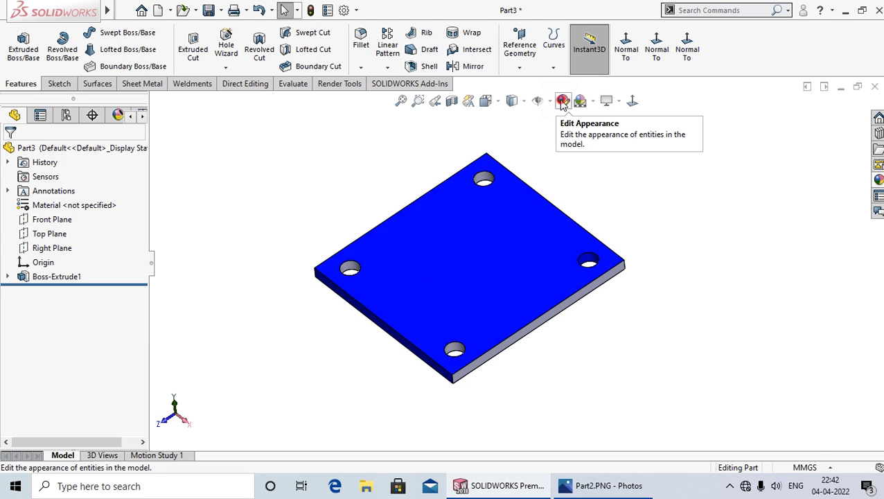
left_click(563, 102)
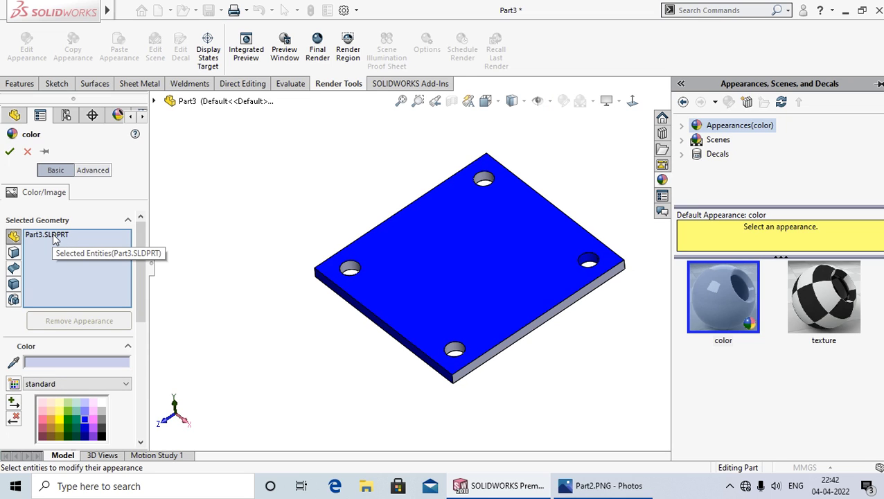
right_click(54, 238)
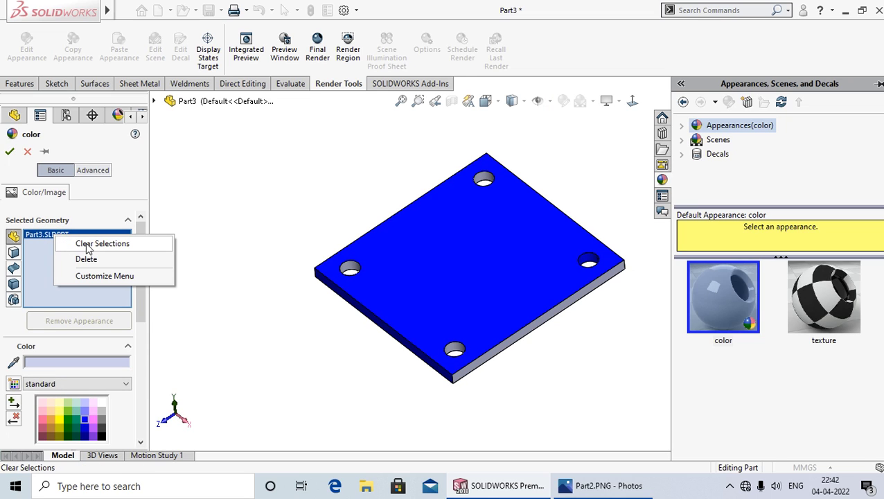
left_click(84, 244)
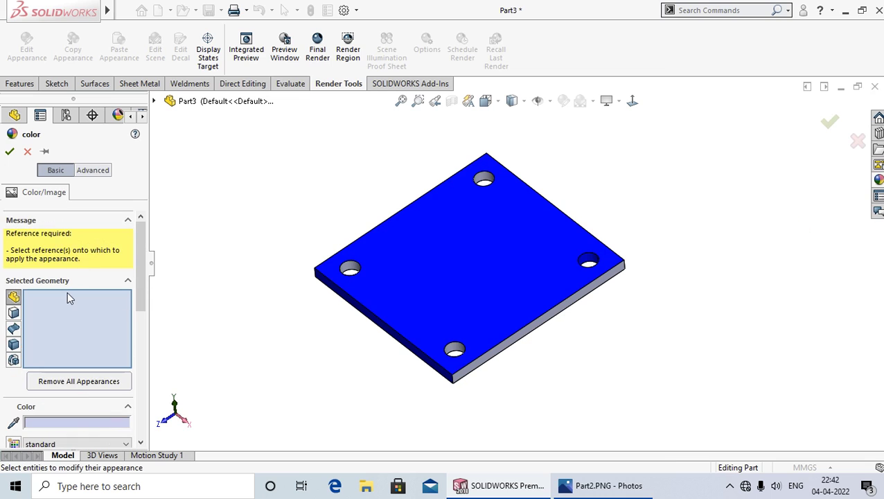
left_click(73, 383)
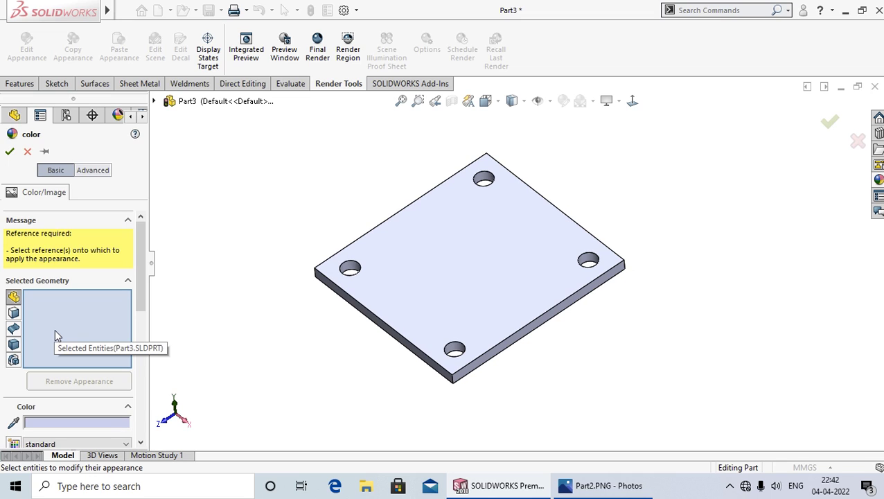
- Colour the entire plate body yellow using the Select Bodies filter, then orbit to view its underside
left_click(13, 346)
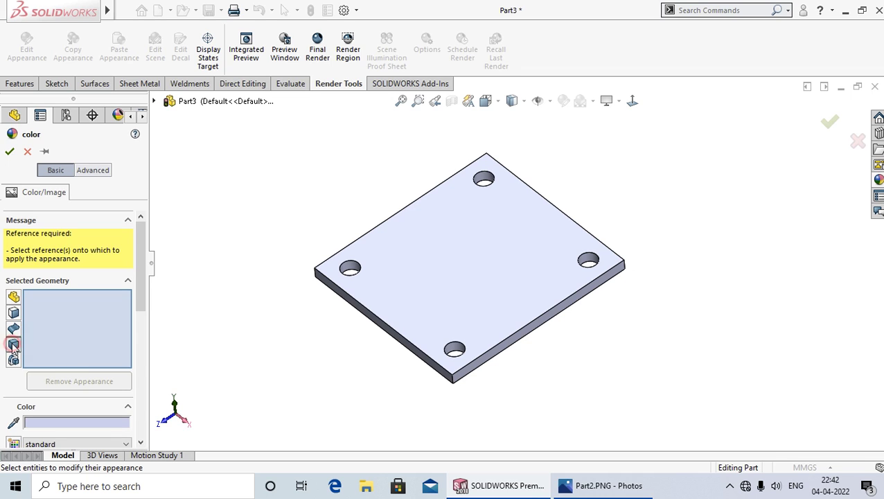
left_click(413, 273)
left_click_drag(139, 281, 145, 331)
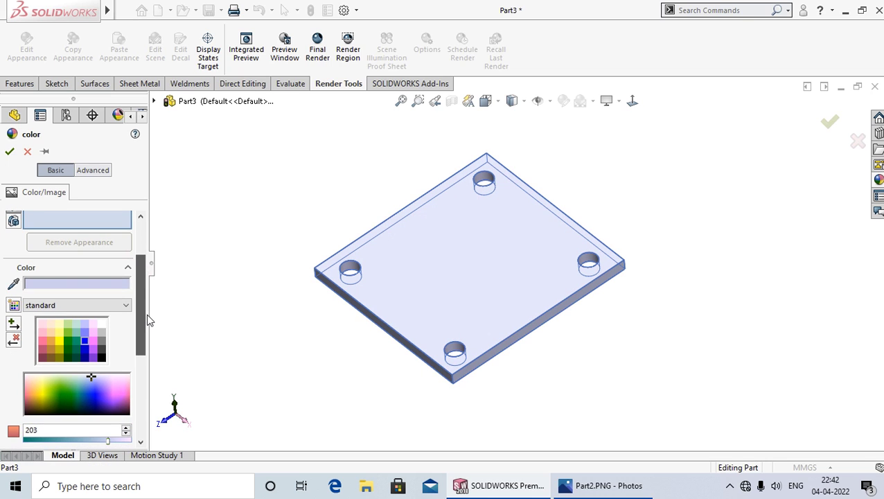
left_click(59, 340)
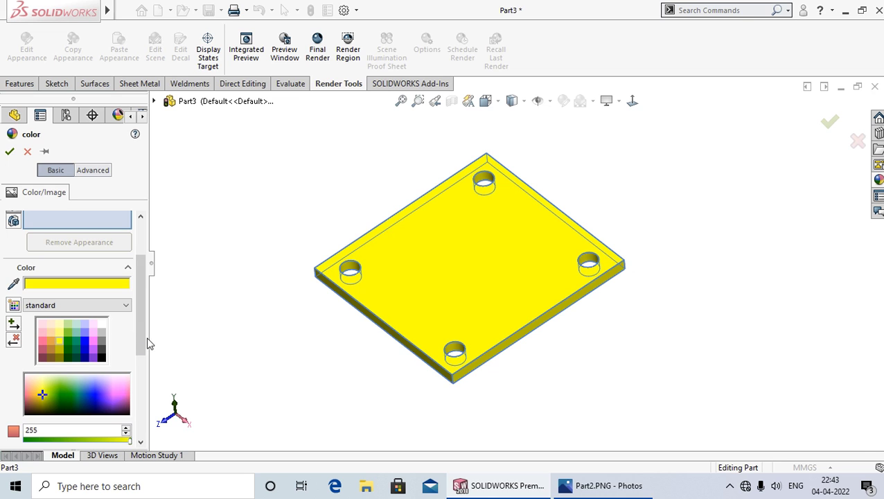
left_click(10, 151)
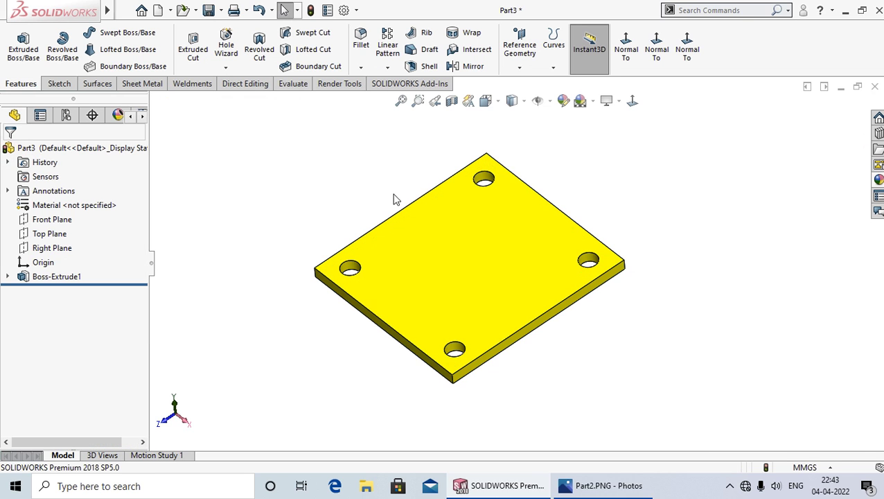
mouse_move(266, 374)
middle_mouse_down()
mouse_move(302, 205)
mouse_move(265, 368)
mouse_move(270, 352)
mouse_move(294, 375)
middle_mouse_up()
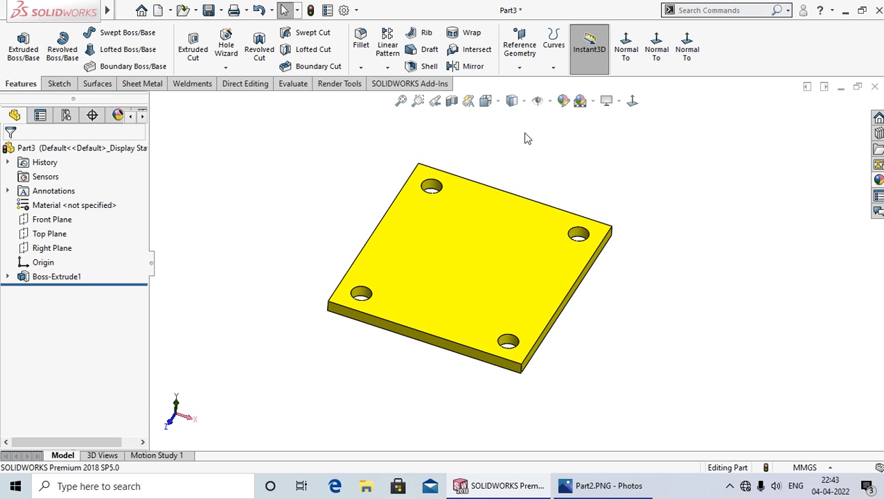
- Reopen the appearance edit, clear the part selection and remove the yellow appearance
left_click(563, 101)
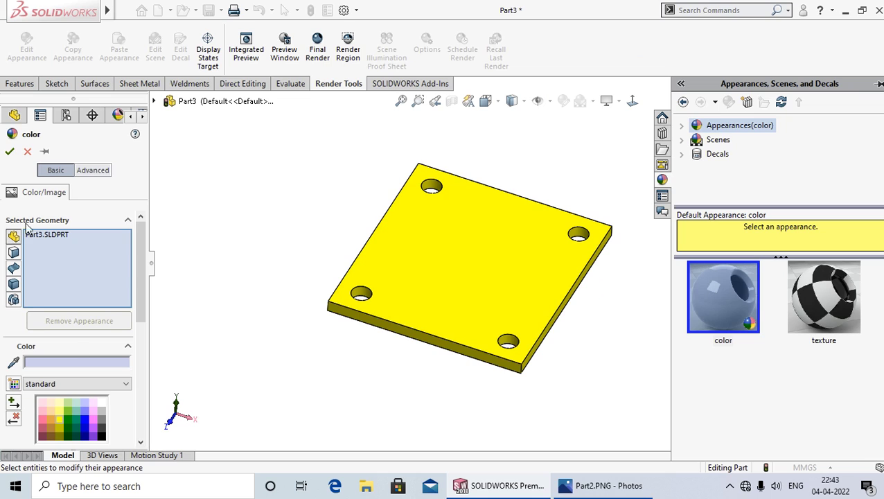
right_click(47, 236)
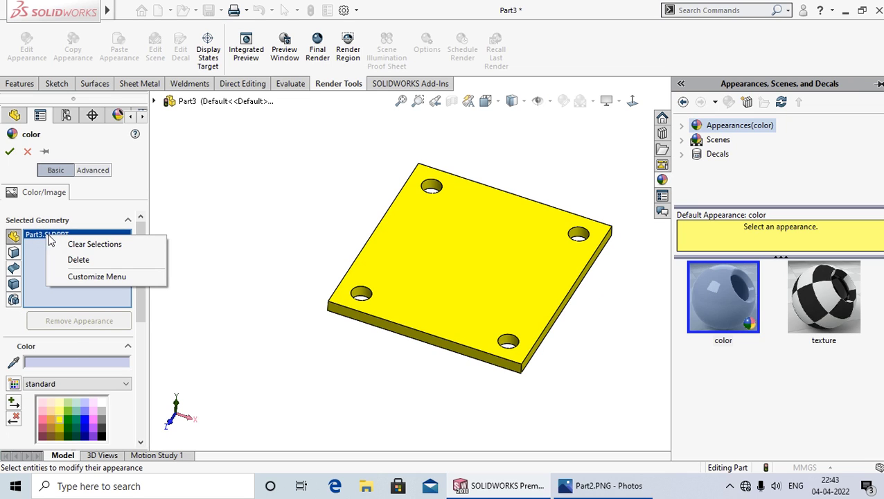
left_click(95, 245)
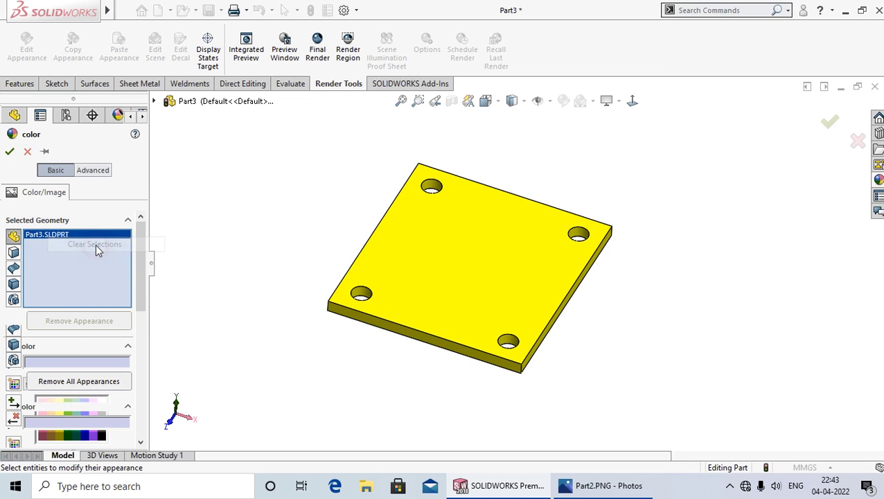
left_click(73, 388)
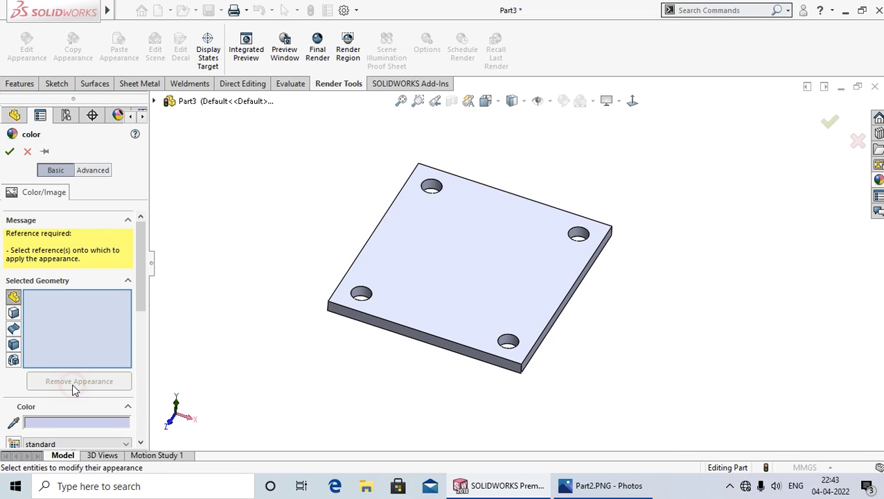
- Apply red (192, 0, 0) to the Boss-Extrude1 feature, picked from the flyout feature tree
left_click(14, 361)
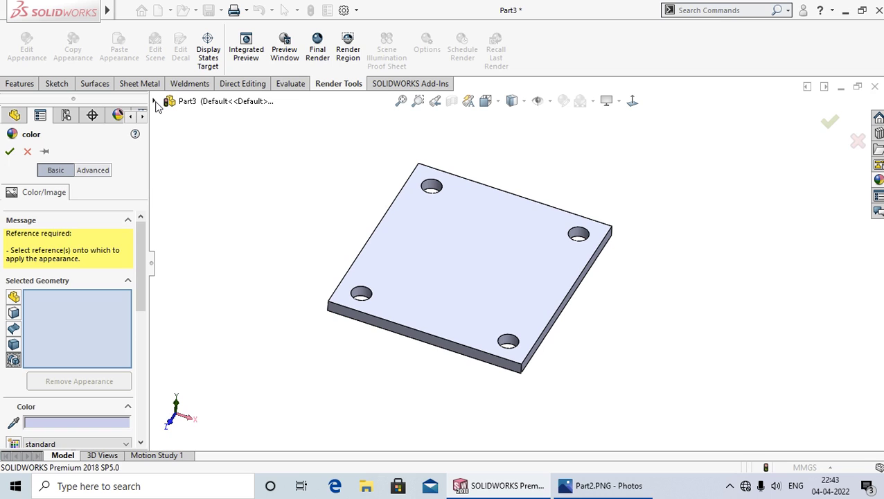
left_click(154, 102)
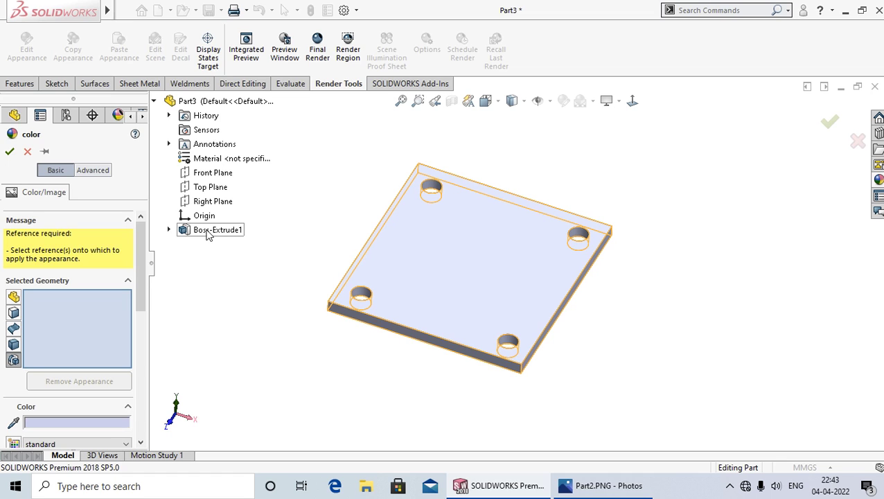
left_click(206, 233)
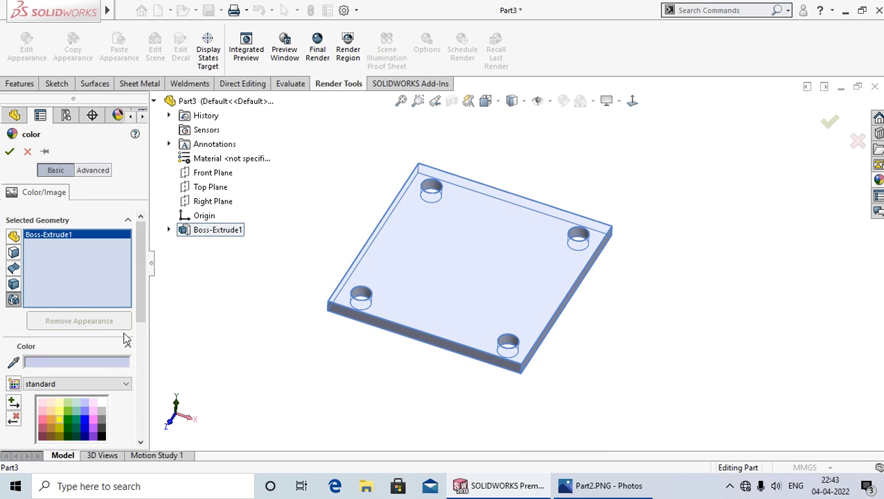
scroll(141, 277, "down", 3)
scroll(104, 312, "down", 2)
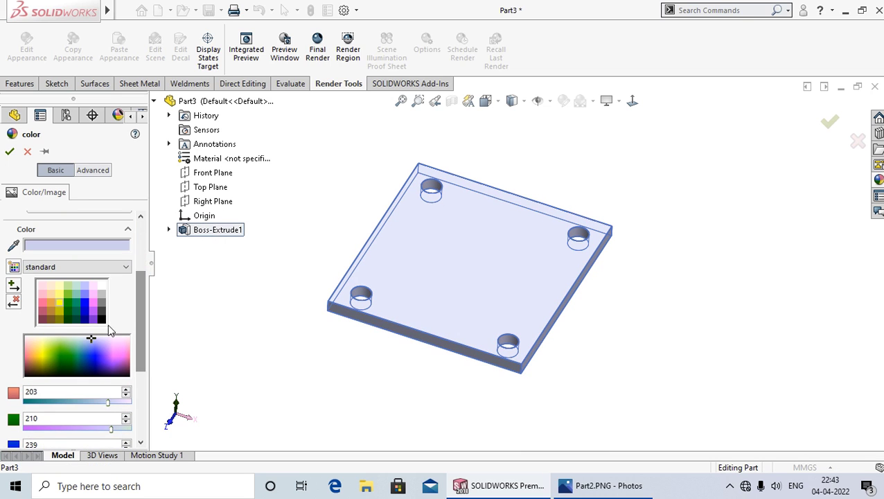
left_click(42, 312)
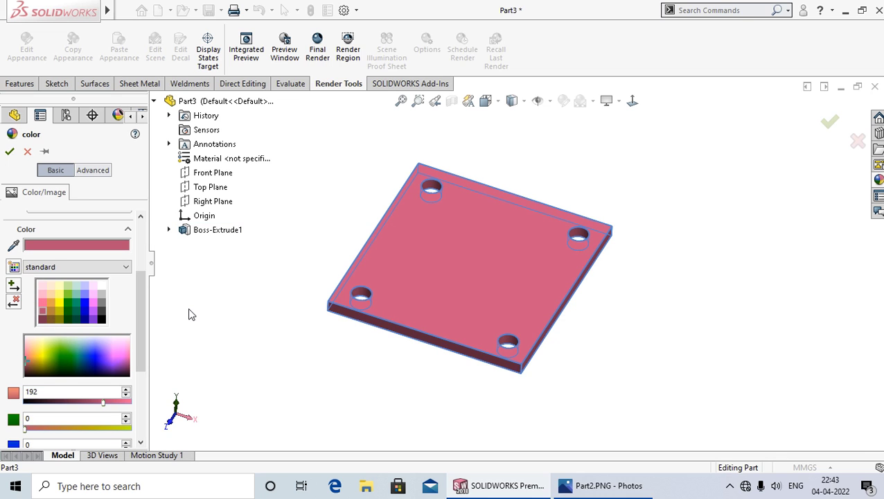
- Accept the red colour and orbit the plate to inspect it from new angles
left_click(9, 151)
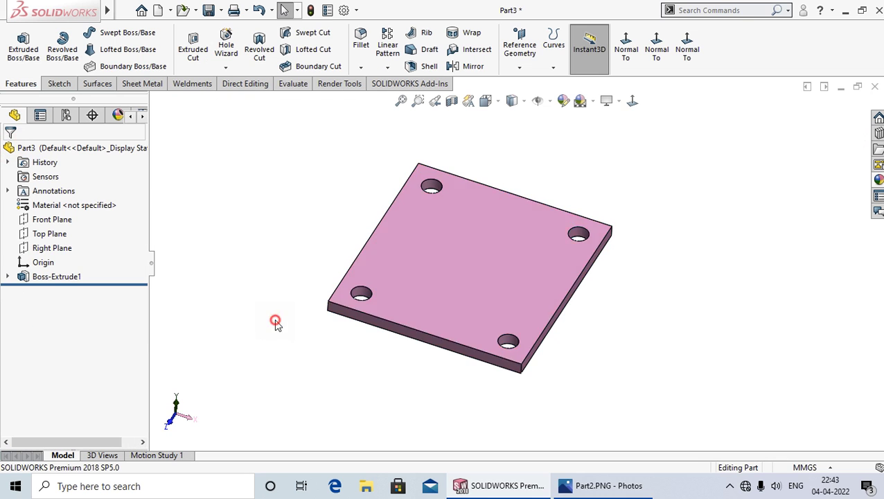
mouse_move(275, 322)
middle_mouse_down()
mouse_move(277, 359)
mouse_move(321, 152)
mouse_move(277, 266)
mouse_move(256, 363)
mouse_move(264, 363)
middle_mouse_up()
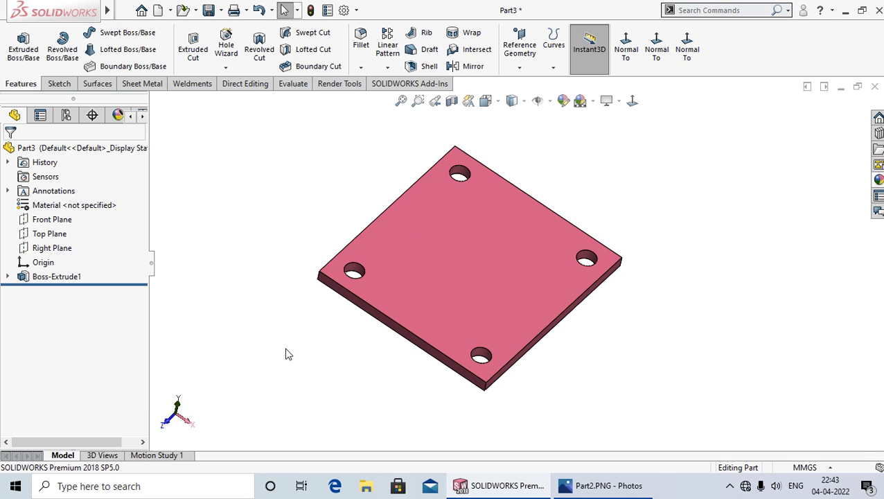
mouse_move(288, 354)
middle_mouse_down()
mouse_move(297, 340)
mouse_move(298, 354)
middle_mouse_up()
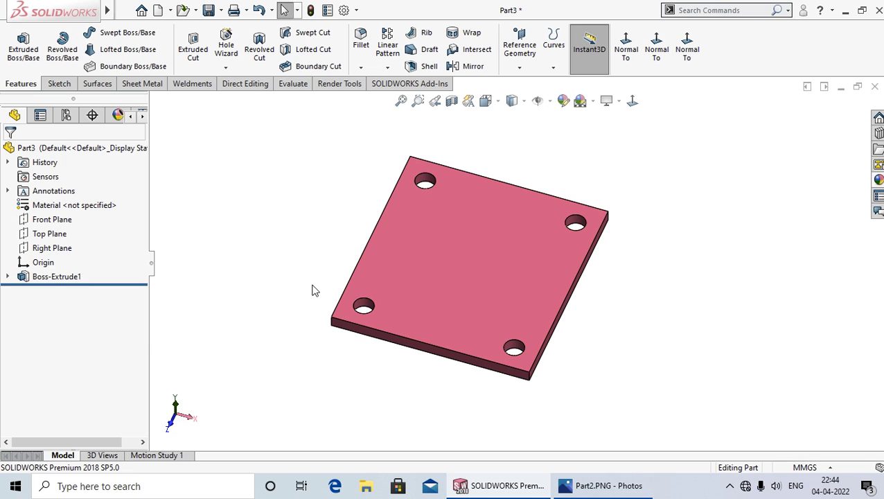
- Remove all part appearances from the plate's shortcut menu, returning it to default grey
right_click(489, 250)
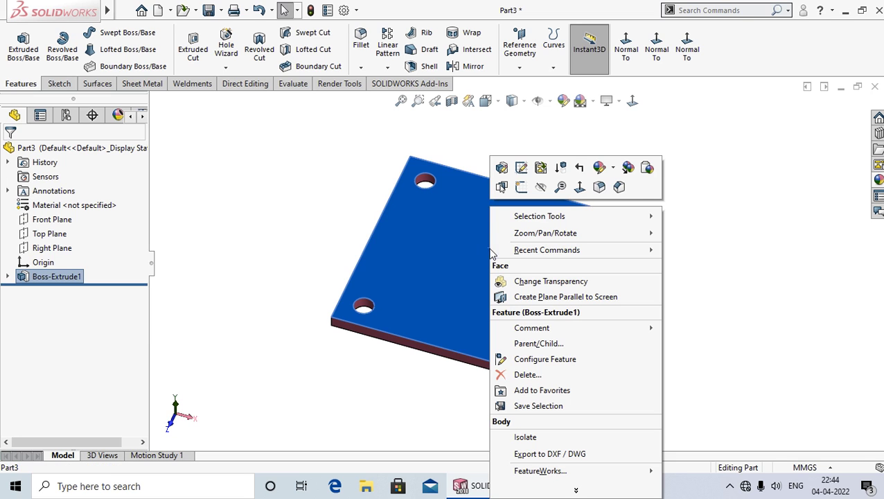
left_click(613, 171)
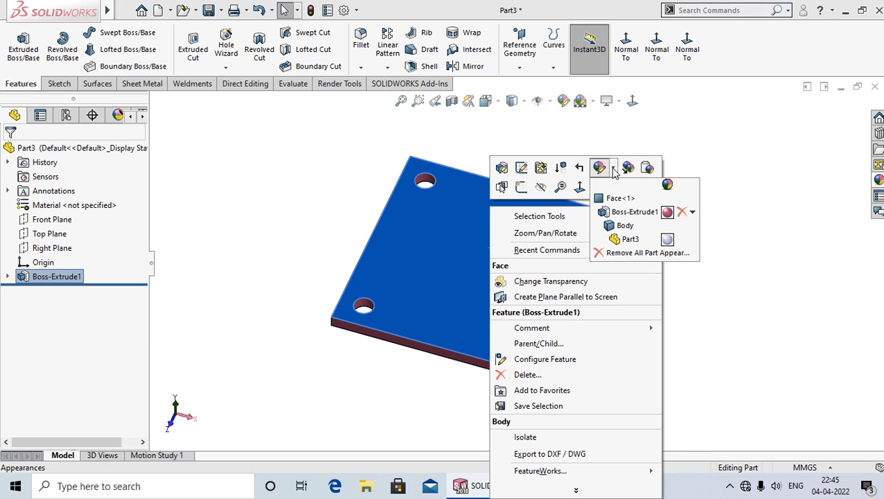
left_click(632, 255)
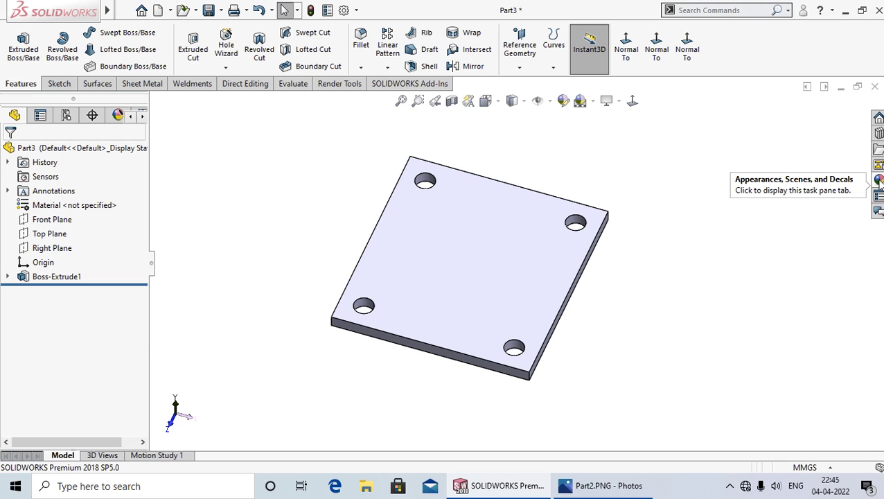
- Open the Appearances, Scenes, and Decals pane, expand Appearances(color) and scroll to the Metal category
left_click(878, 181)
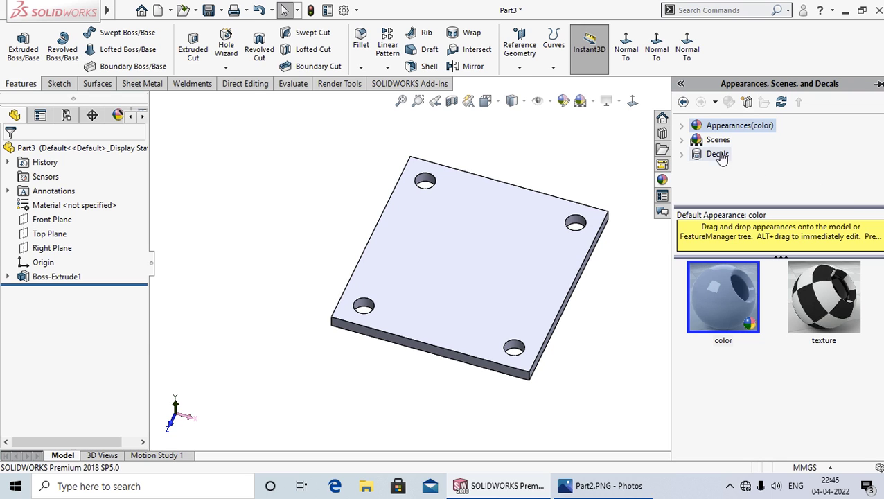
left_click(682, 126)
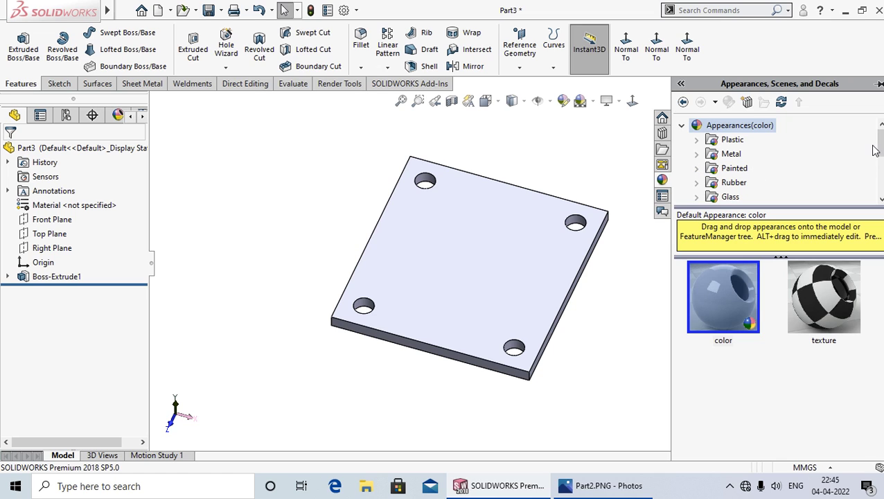
scroll(776, 159, "down", 1)
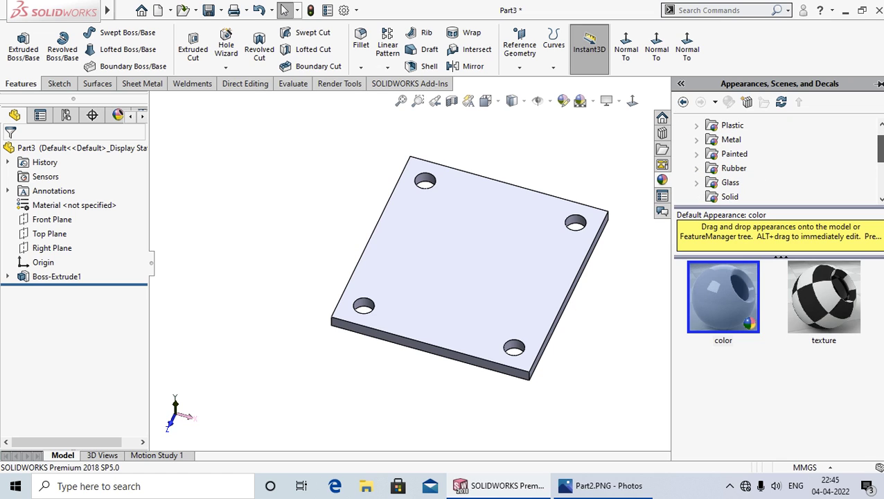
scroll(776, 159, "down", 1)
scroll(776, 159, "down", 1)
scroll(776, 160, "down", 1)
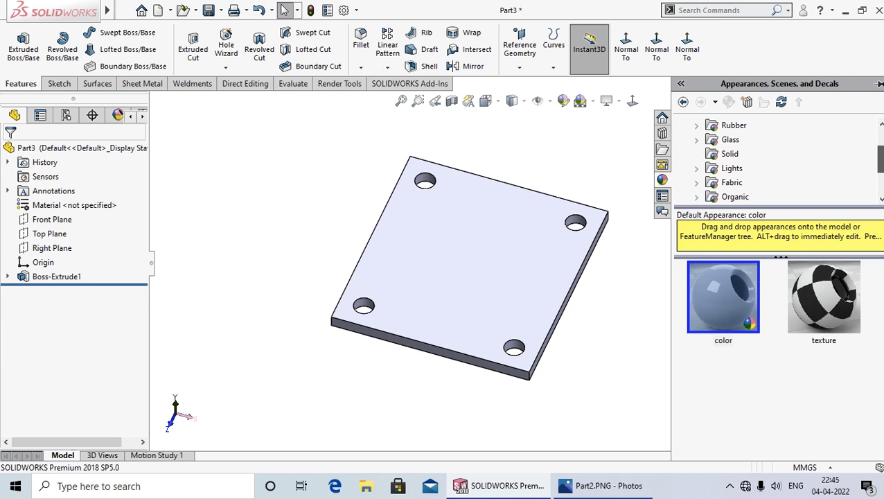
scroll(776, 161, "down", 1)
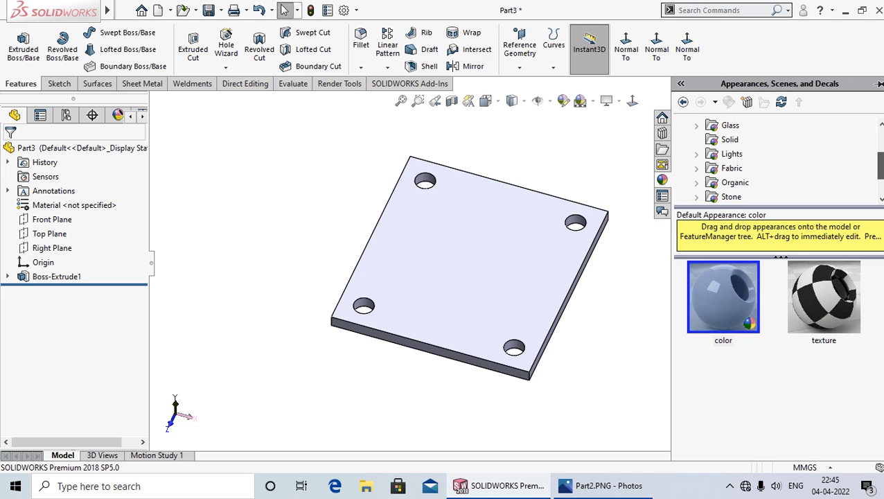
scroll(776, 161, "down", 1)
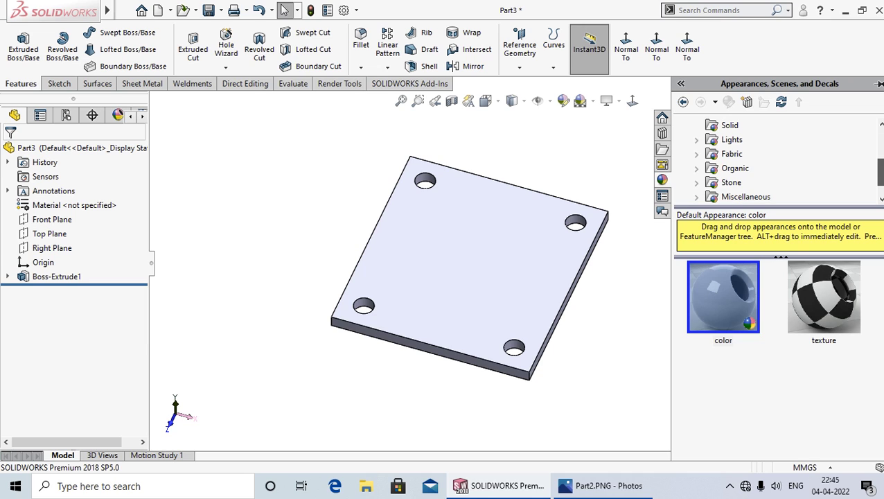
scroll(775, 161, "up", 5)
scroll(776, 160, "up", 1)
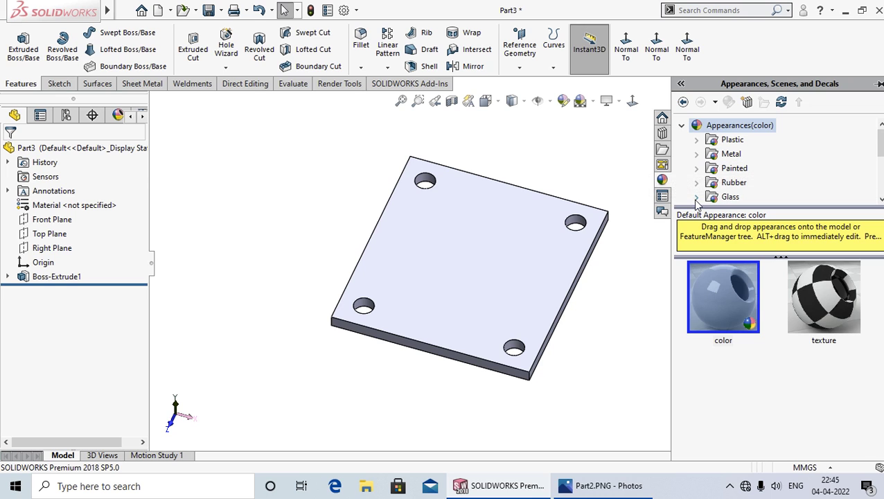
- Browse the Metal types (steel, chrome, aluminum, bronze) and apply polished brass to the plate
left_click(697, 155)
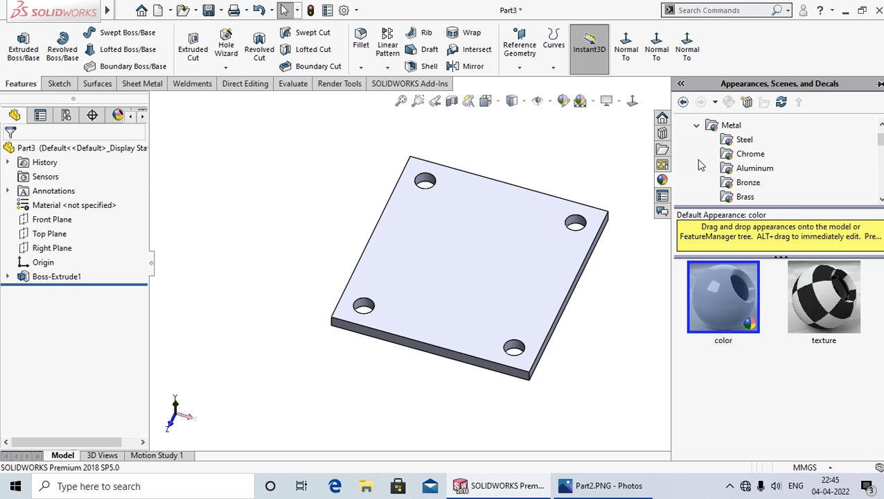
left_click(745, 140)
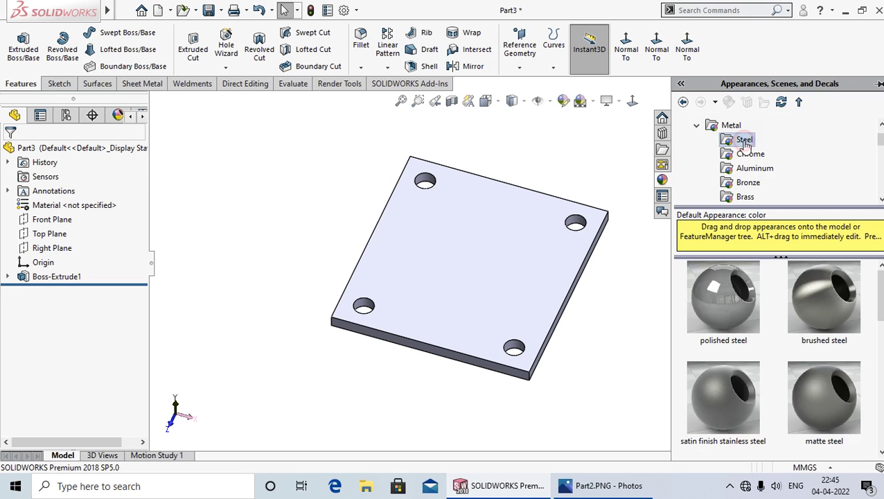
left_click(759, 155)
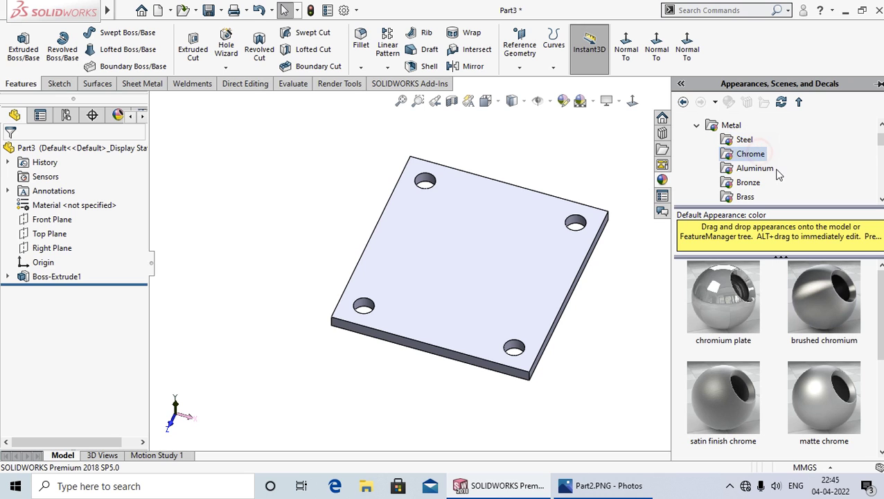
left_click(770, 170)
left_click(755, 184)
left_click(750, 197)
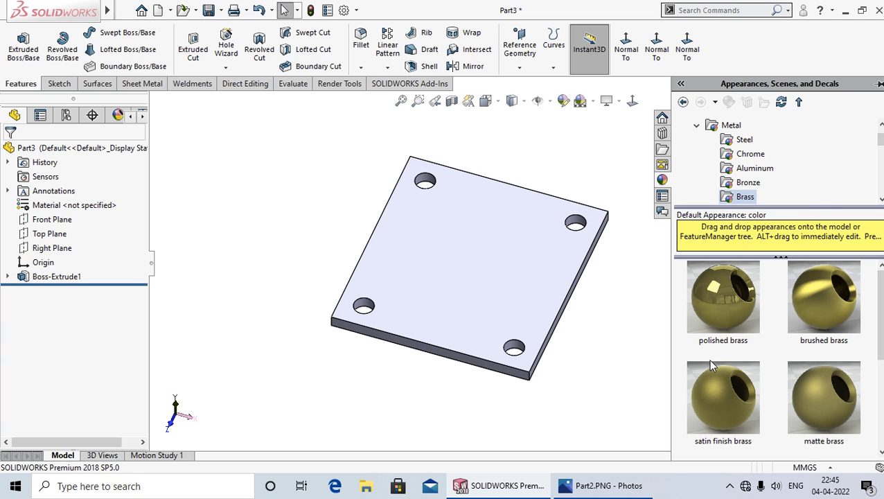
double_click(716, 292)
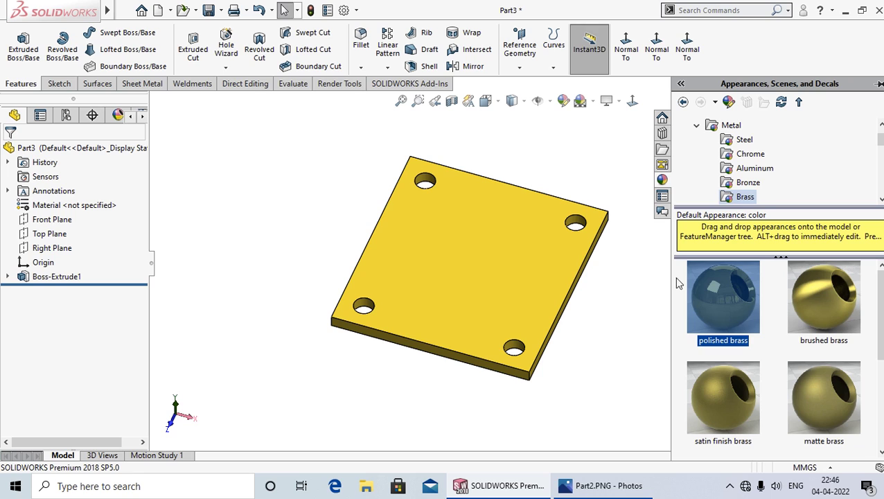
- Try polished copper on the plate, then switch back to polished brass
left_click(879, 198)
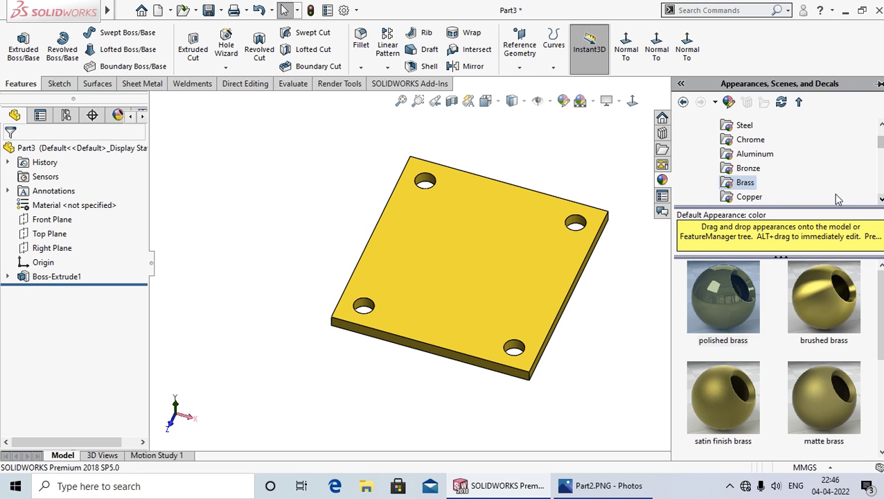
left_click(747, 200)
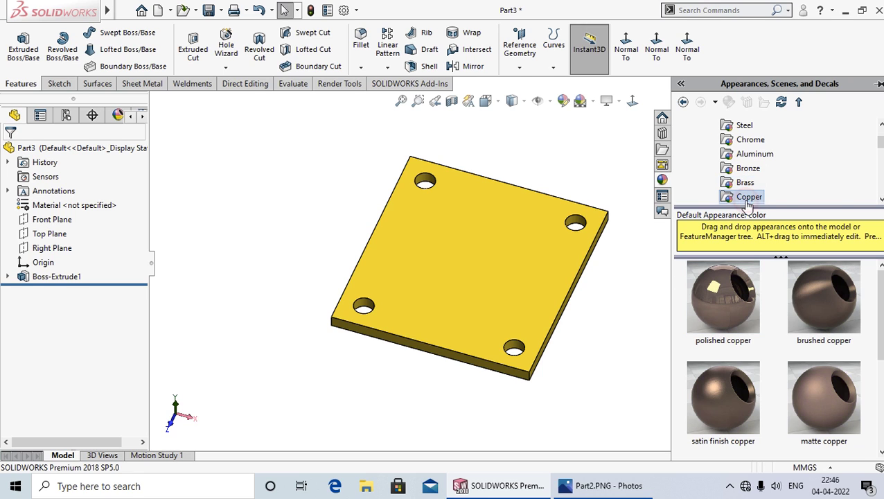
double_click(724, 294)
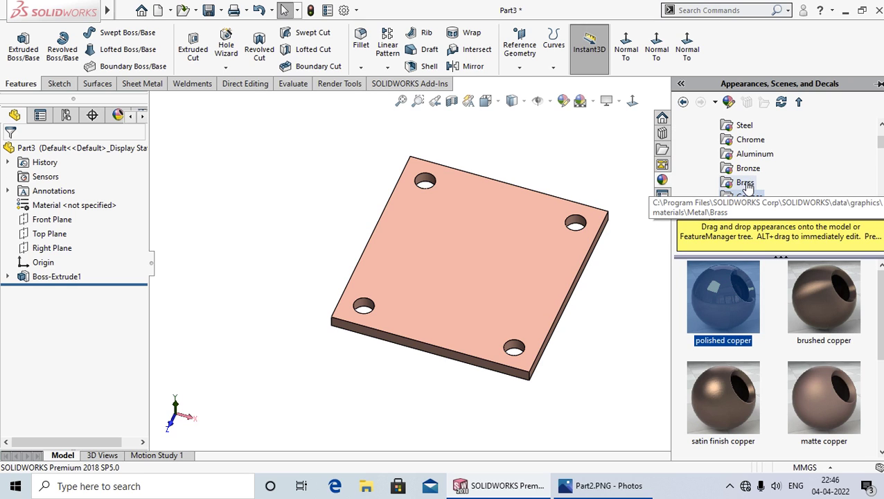
left_click(745, 183)
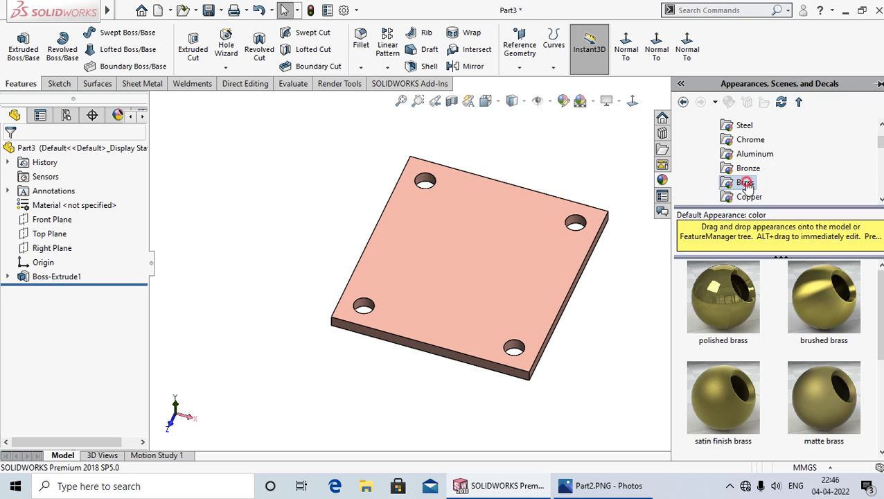
double_click(724, 293)
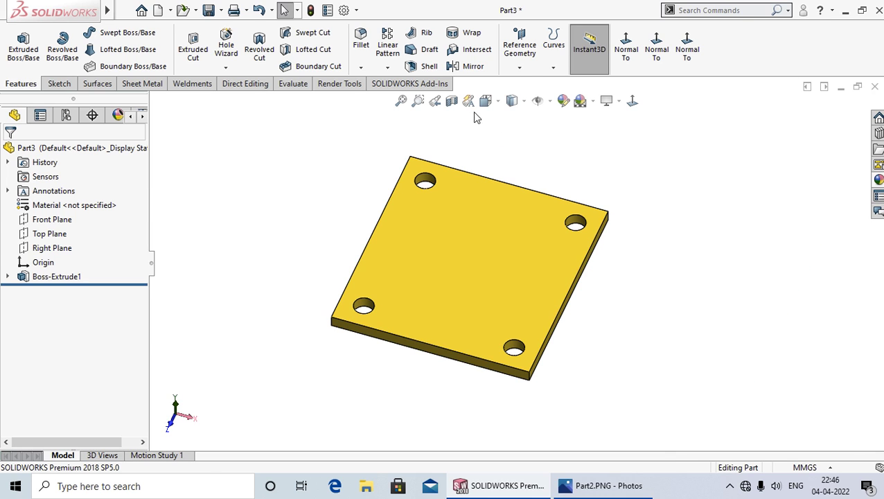
- Switch the brass plate to the Isometric view from the View Orientation flyout
left_click(496, 104)
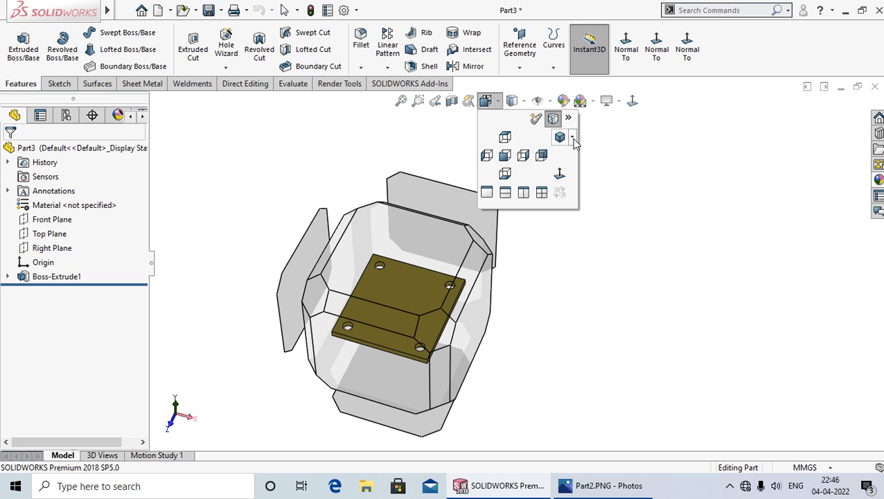
left_click(572, 137)
left_click(574, 154)
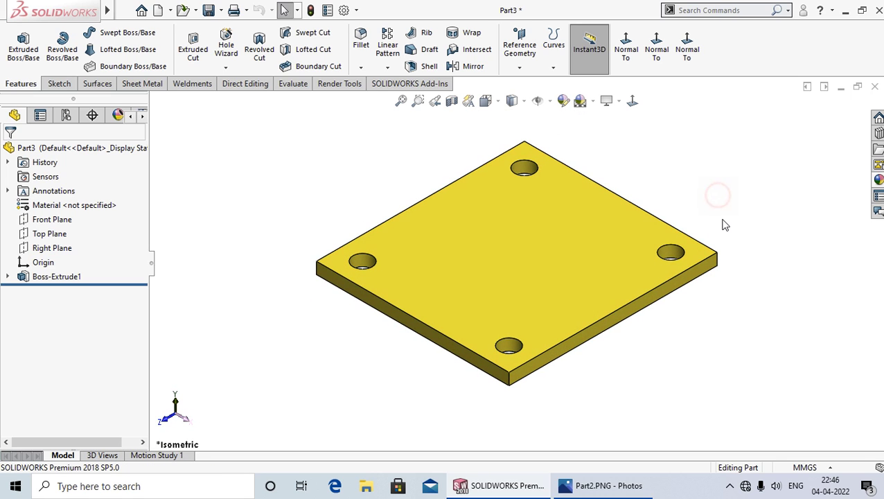